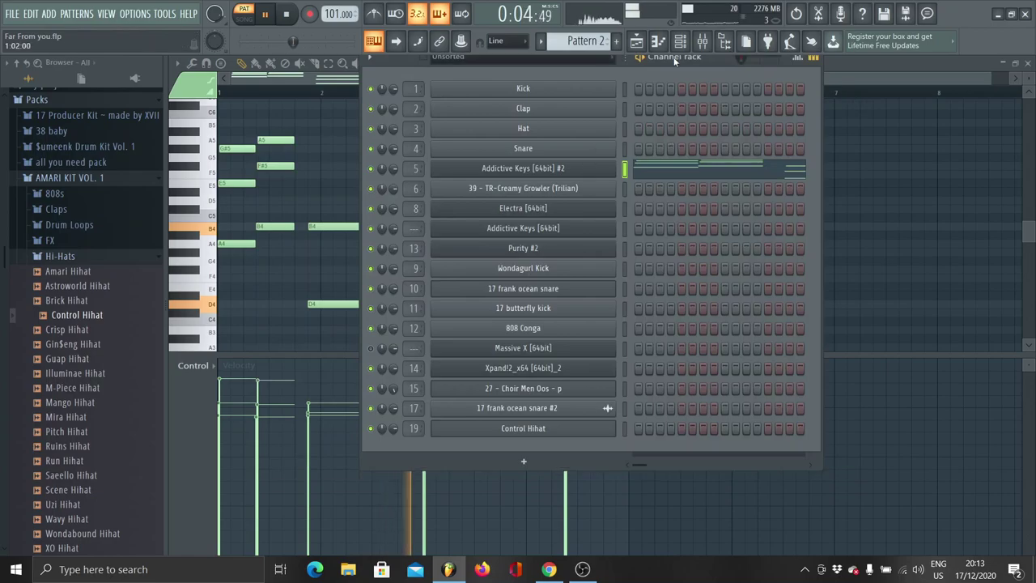
- Open the Vinyl effect on the LA Custom C7 - Cinematic mixer track and set its Dust to 0% during playback
{"action": "left_click", "coordinate": [703, 41]}
{"action": "key", "text": "space"}
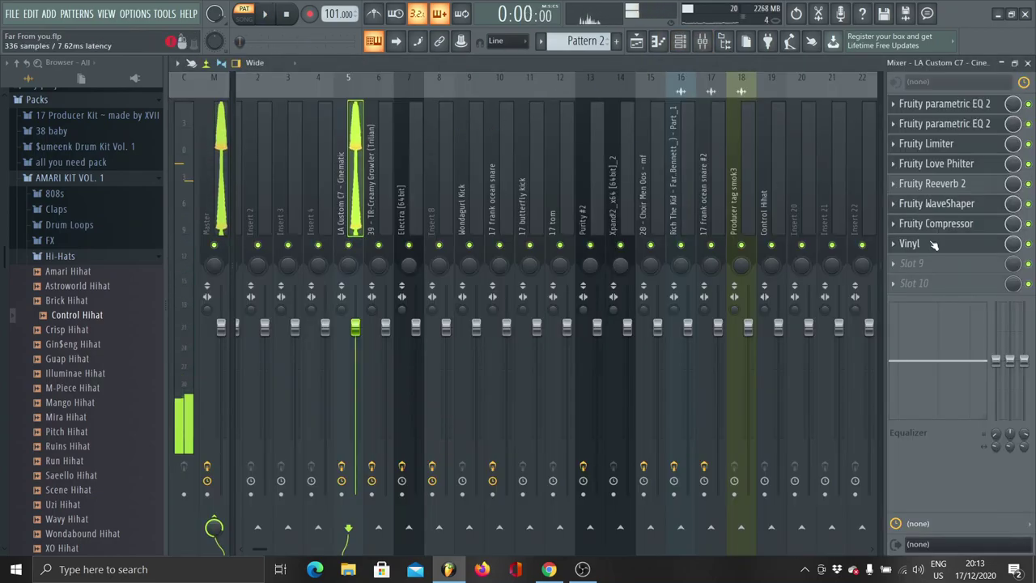
{"action": "left_click", "coordinate": [931, 243]}
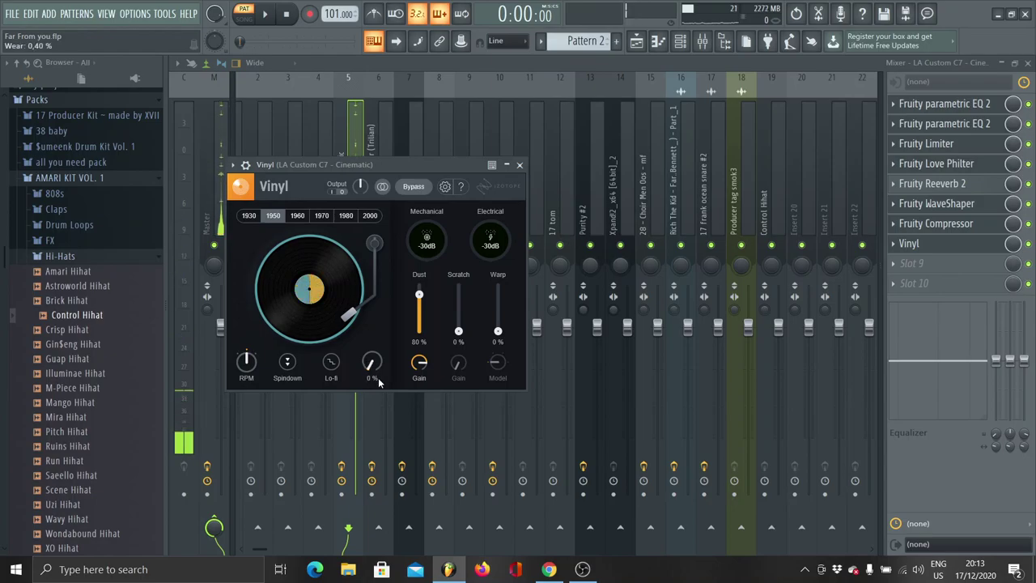
{"action": "key", "text": "space"}
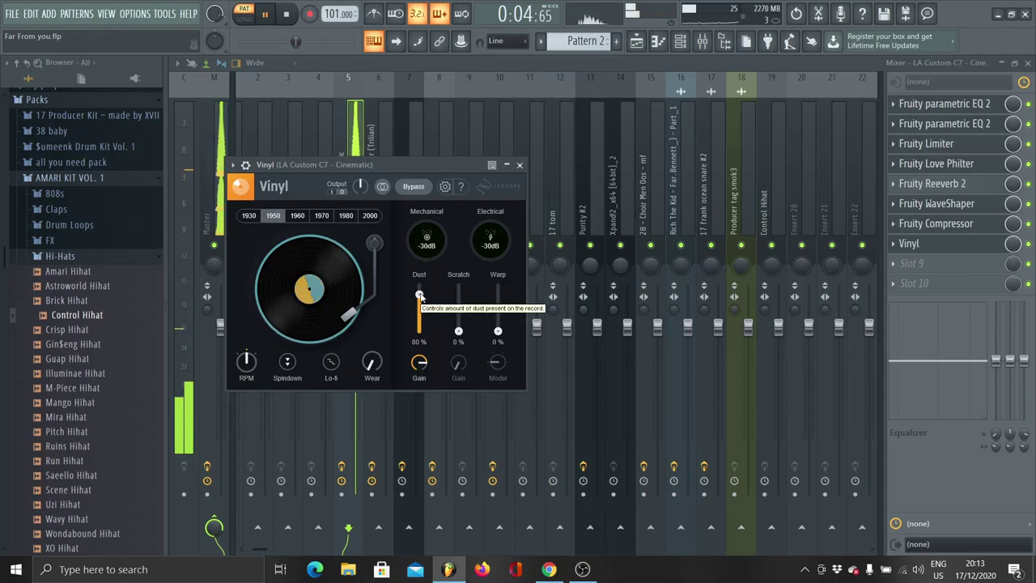
{"action": "scroll", "coordinate": [419, 296], "scroll_direction": "up", "scroll_amount": 2}
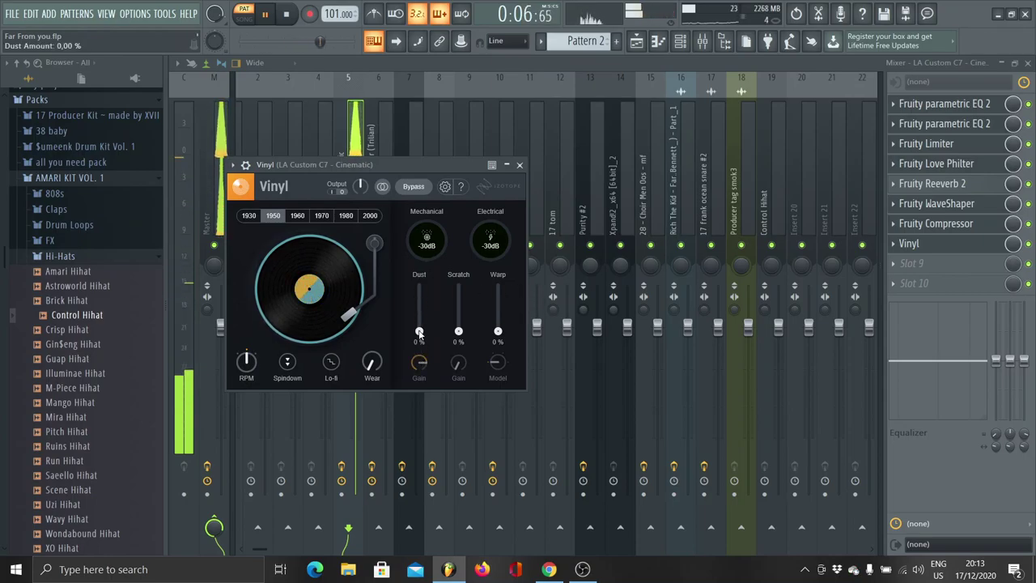
- Review the piano track's Compressor, WaveShaper, Reeverb 2, Love Philter, Limiter and both Parametric EQ 2 effects
{"action": "left_click", "coordinate": [940, 223]}
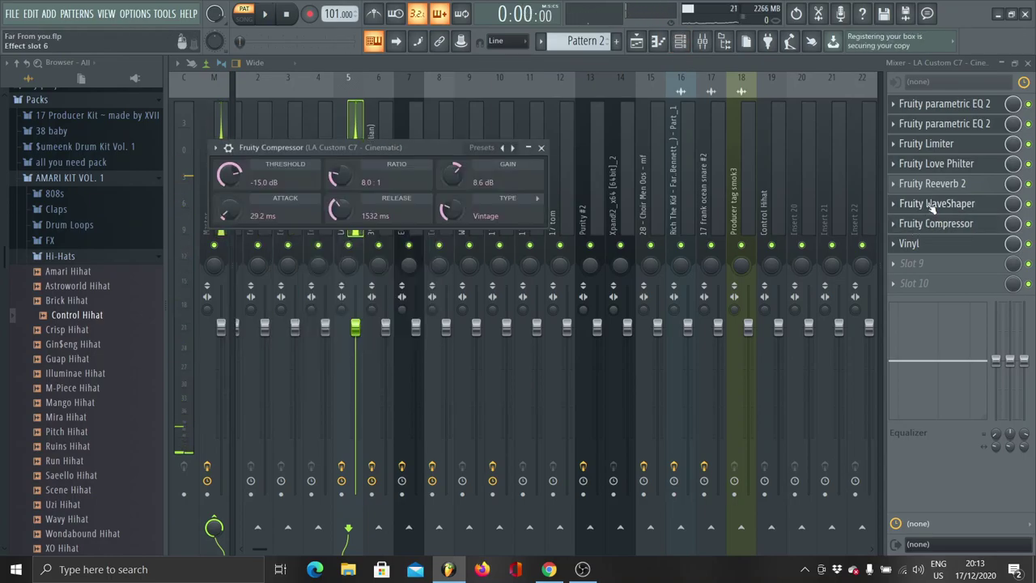
{"action": "left_click", "coordinate": [933, 204]}
{"action": "left_click", "coordinate": [939, 184]}
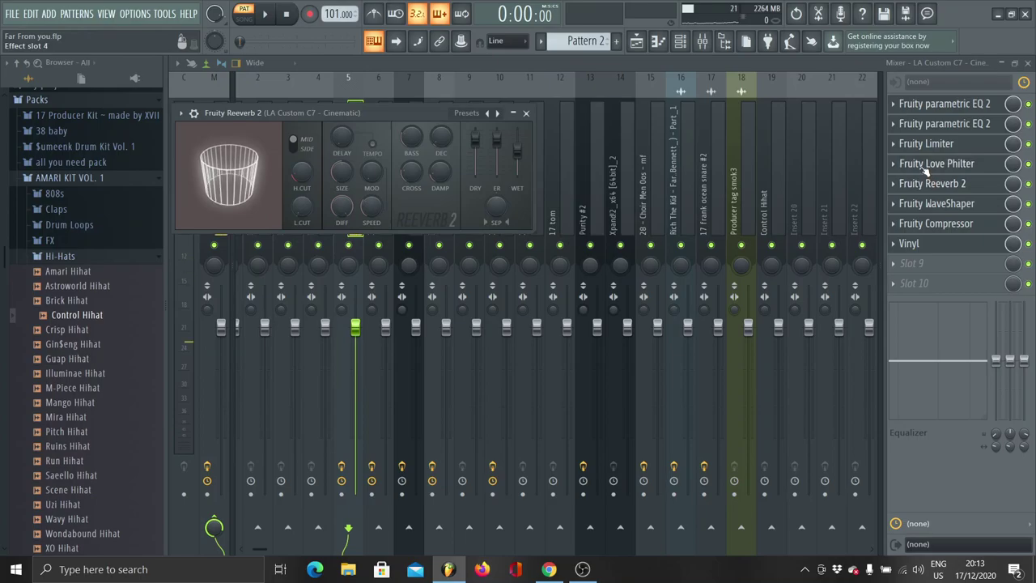
{"action": "left_click", "coordinate": [925, 164]}
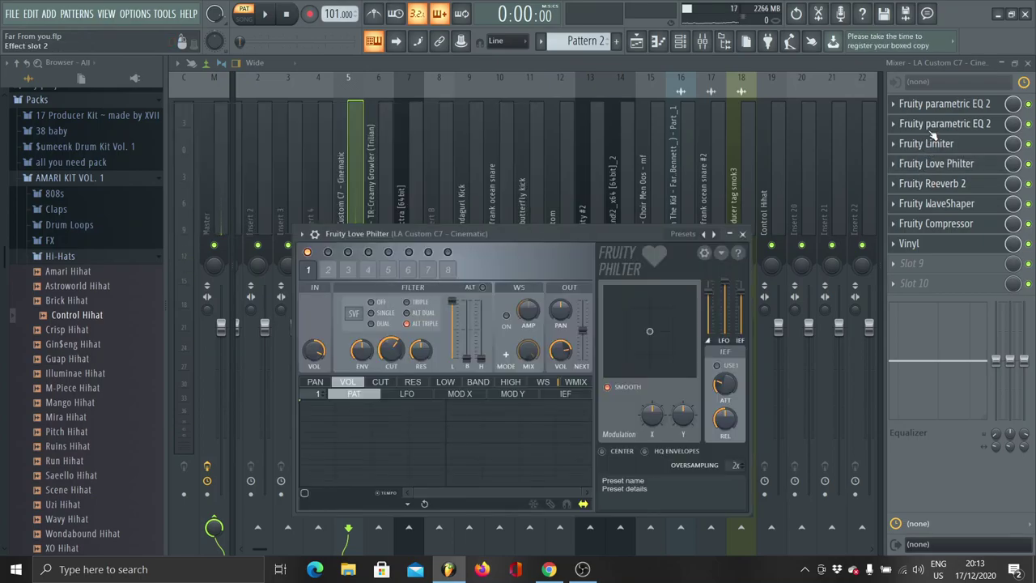
{"action": "left_click", "coordinate": [928, 146]}
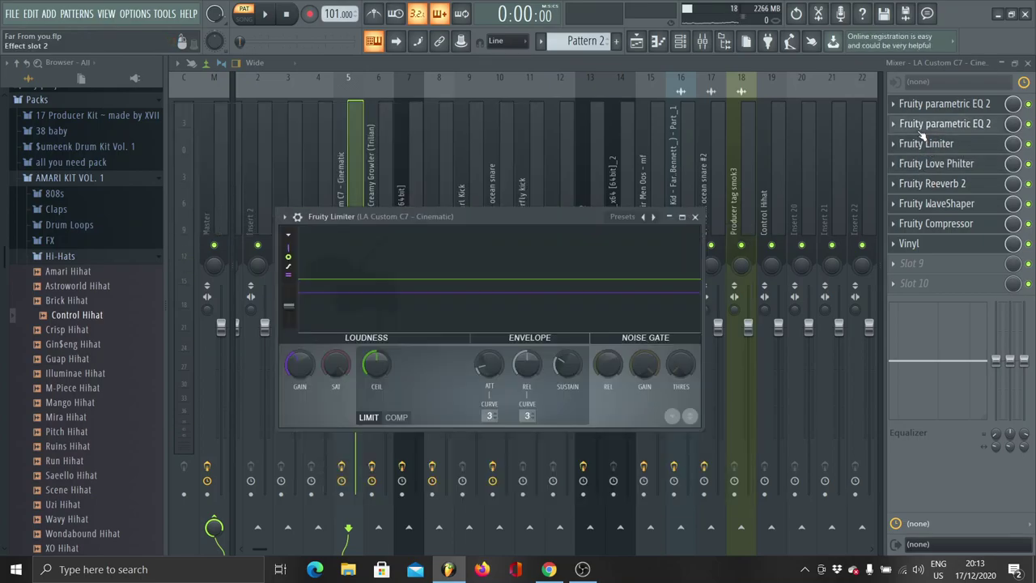
{"action": "left_click", "coordinate": [923, 128]}
{"action": "left_click", "coordinate": [927, 112]}
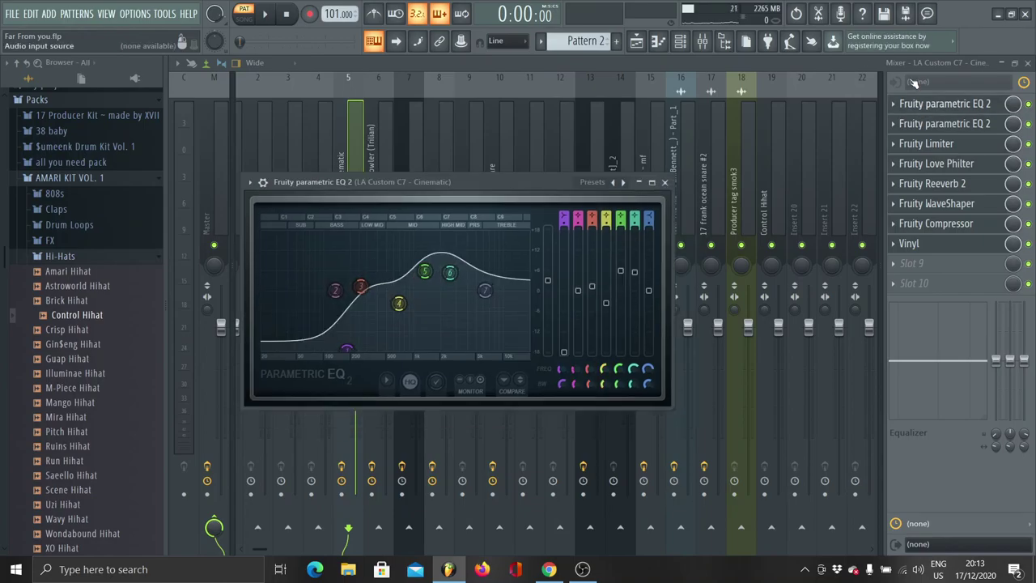
- Show Pattern 5's Addictive Keys #2 notes in the piano roll and play them back
{"action": "left_click", "coordinate": [637, 42]}
{"action": "double_click", "coordinate": [504, 153]}
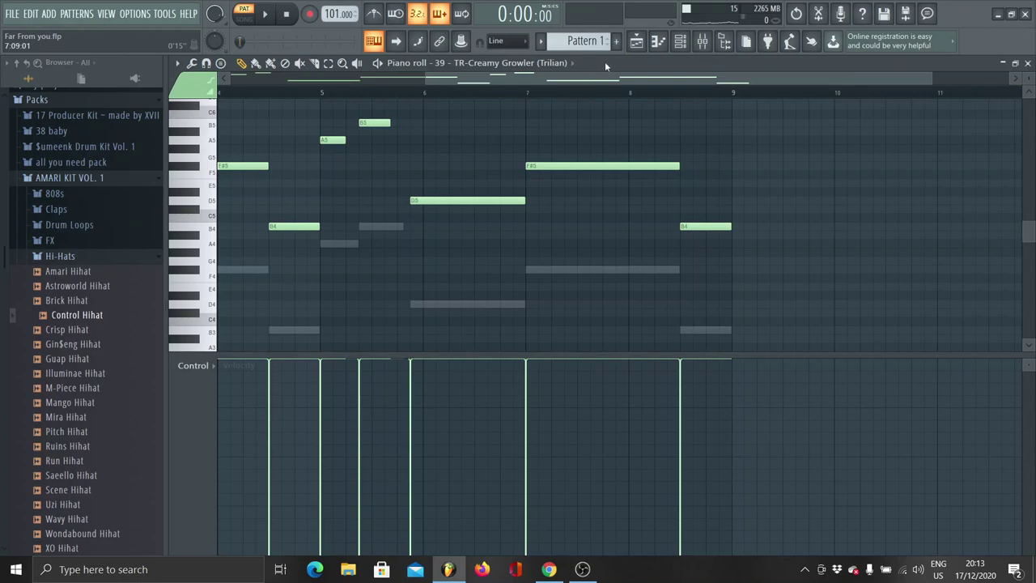
{"action": "left_click", "coordinate": [541, 42]}
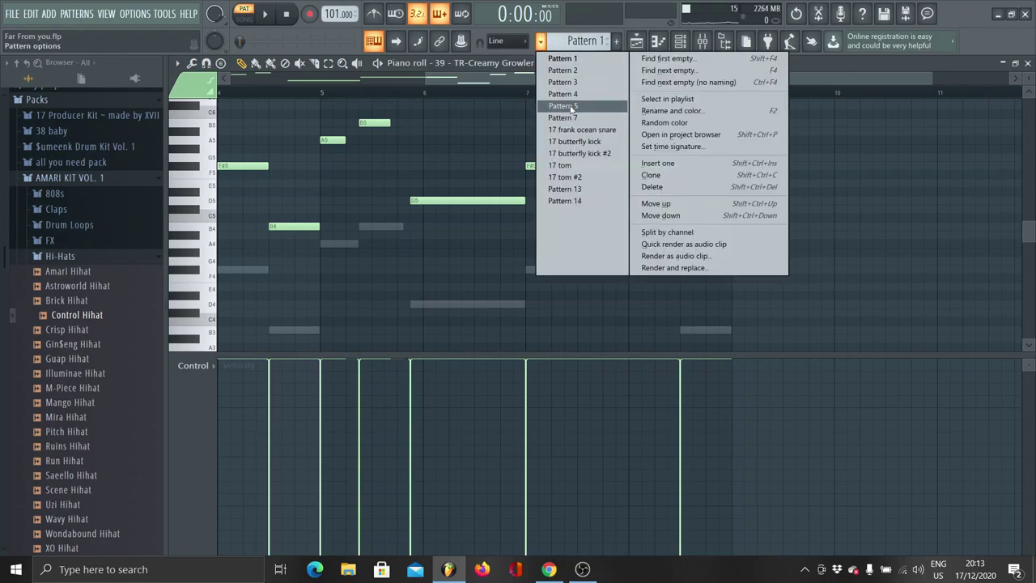
{"action": "left_click", "coordinate": [566, 106]}
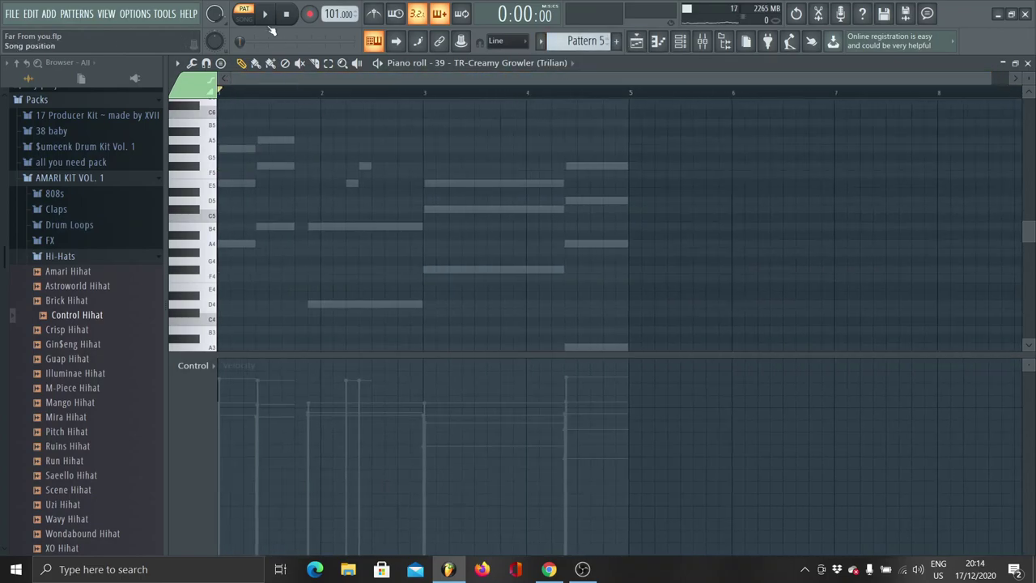
{"action": "double_click", "coordinate": [277, 143]}
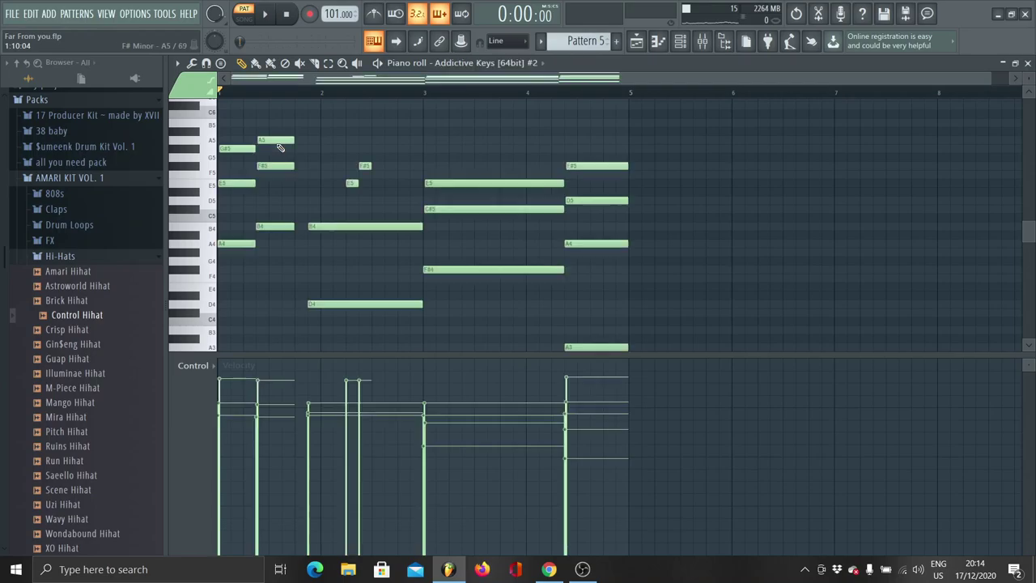
{"action": "key", "text": "space"}
{"action": "scroll", "coordinate": [323, 135], "scroll_direction": "up", "scroll_amount": 3}
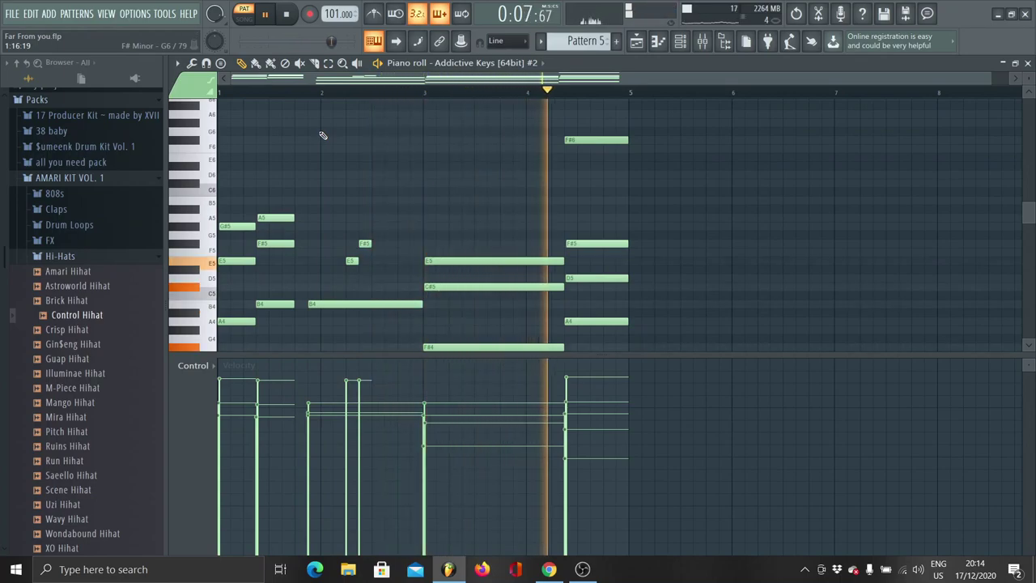
{"action": "key", "text": "space"}
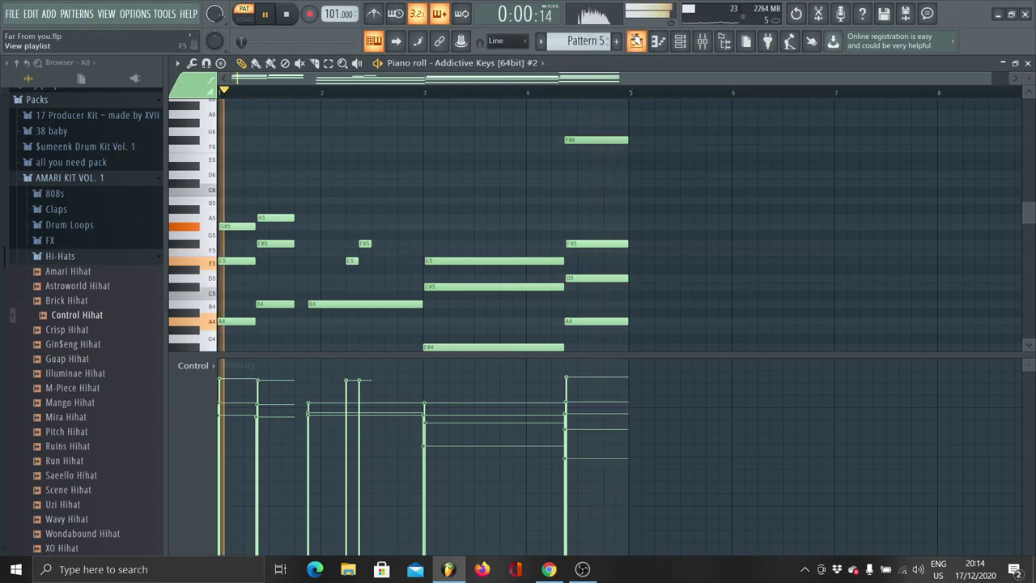
- Go through the playlist to Pattern 1 and show its TR-Creamy Growler notes in the piano roll
{"action": "left_click", "coordinate": [643, 42]}
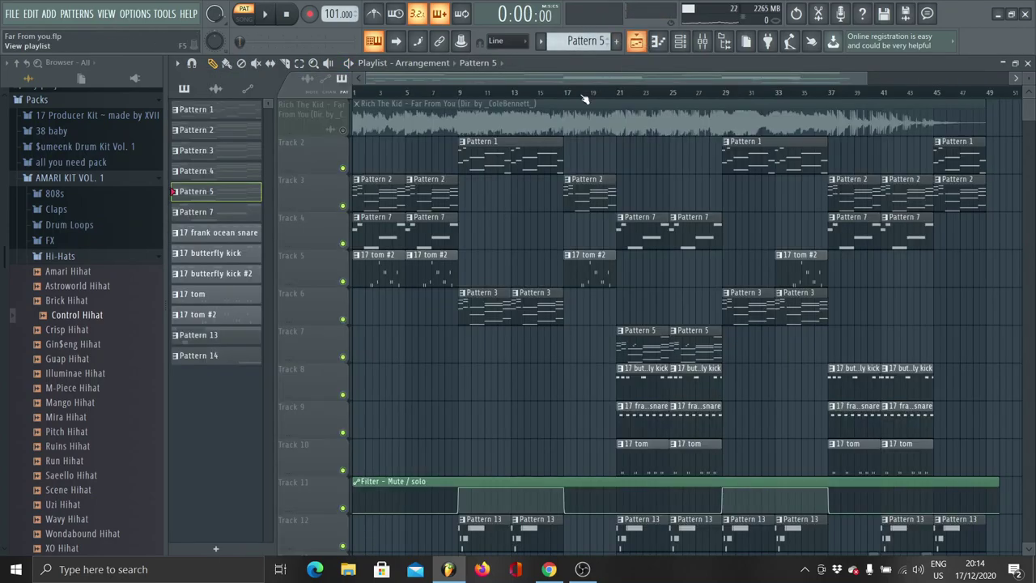
{"action": "left_click", "coordinate": [659, 43]}
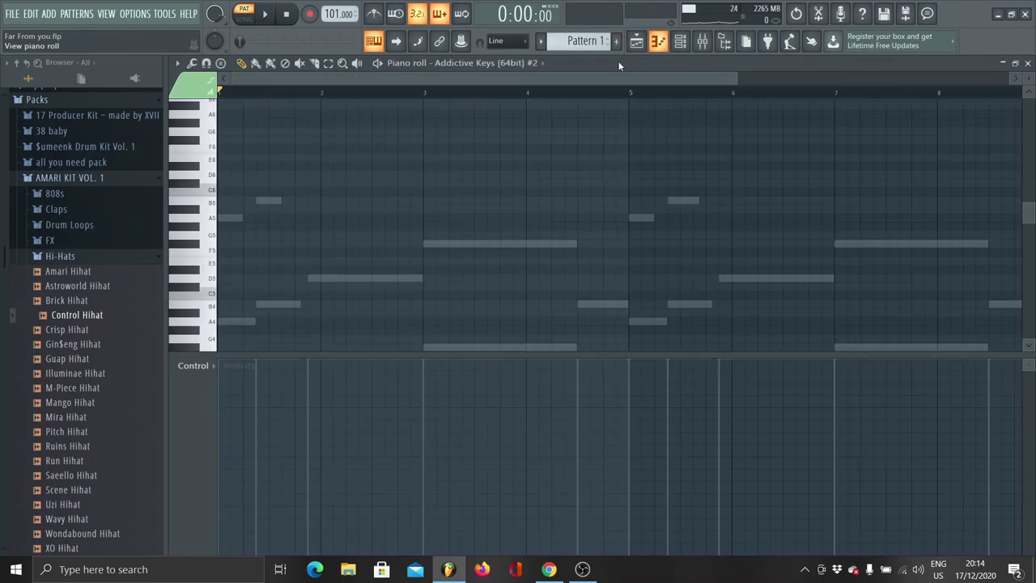
{"action": "left_click", "coordinate": [536, 63]}
{"action": "left_click", "coordinate": [522, 235]}
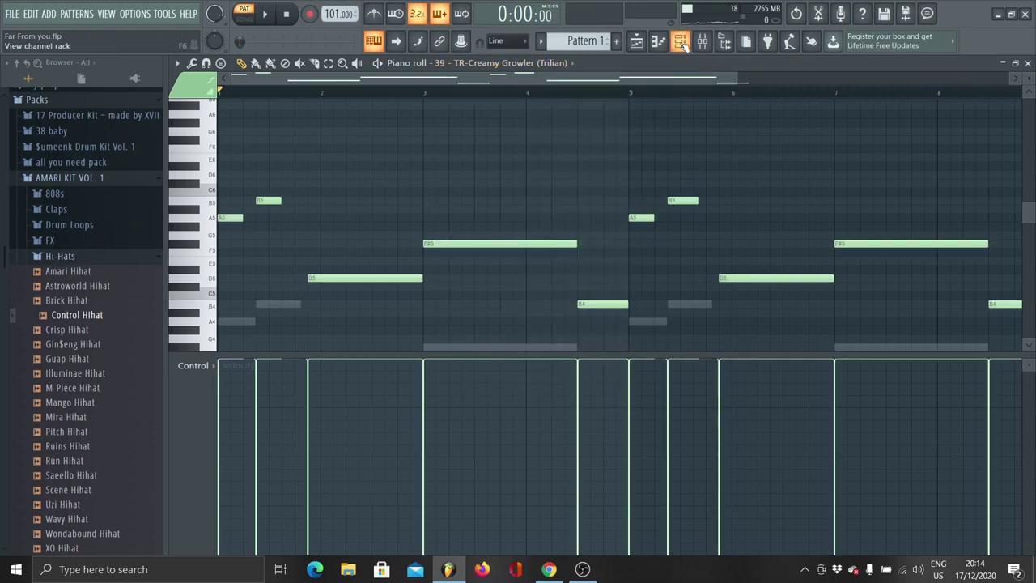
- Inspect the TR-Creamy Growler channel's volume envelope and the Electra synth's settings, closing each window
{"action": "left_click", "coordinate": [680, 43]}
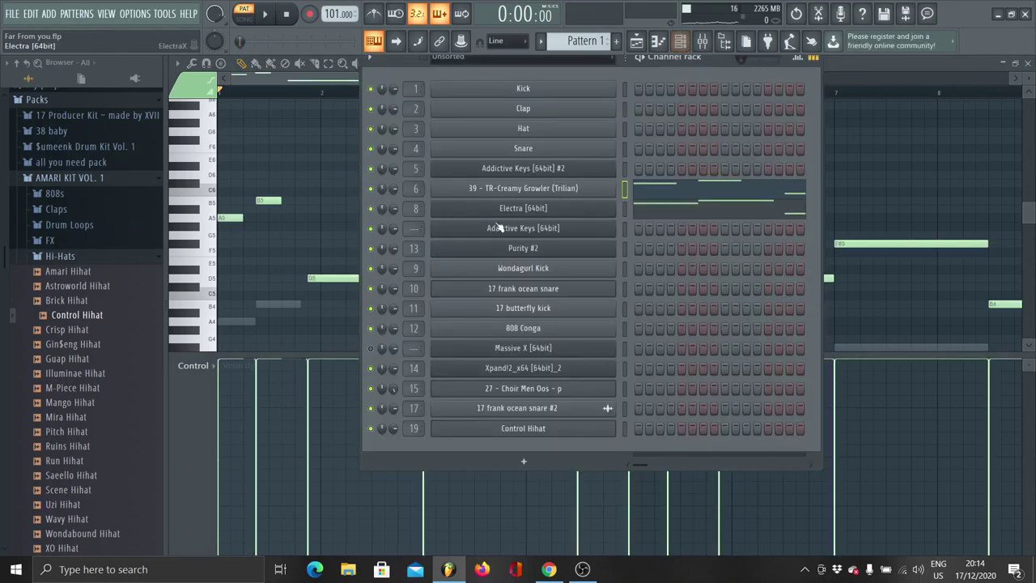
{"action": "left_click", "coordinate": [521, 187]}
{"action": "left_click", "coordinate": [236, 155]}
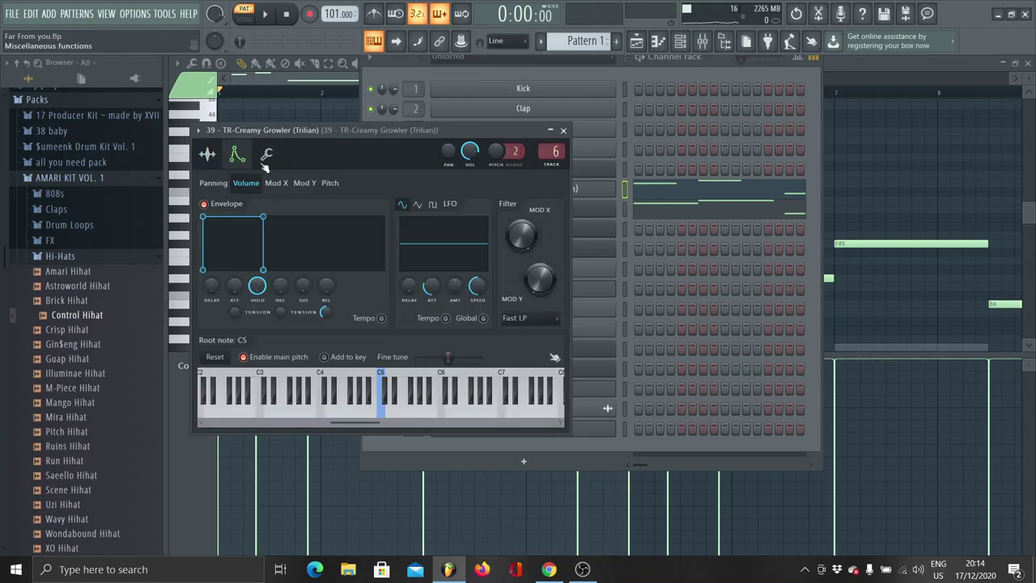
{"action": "left_click", "coordinate": [565, 131]}
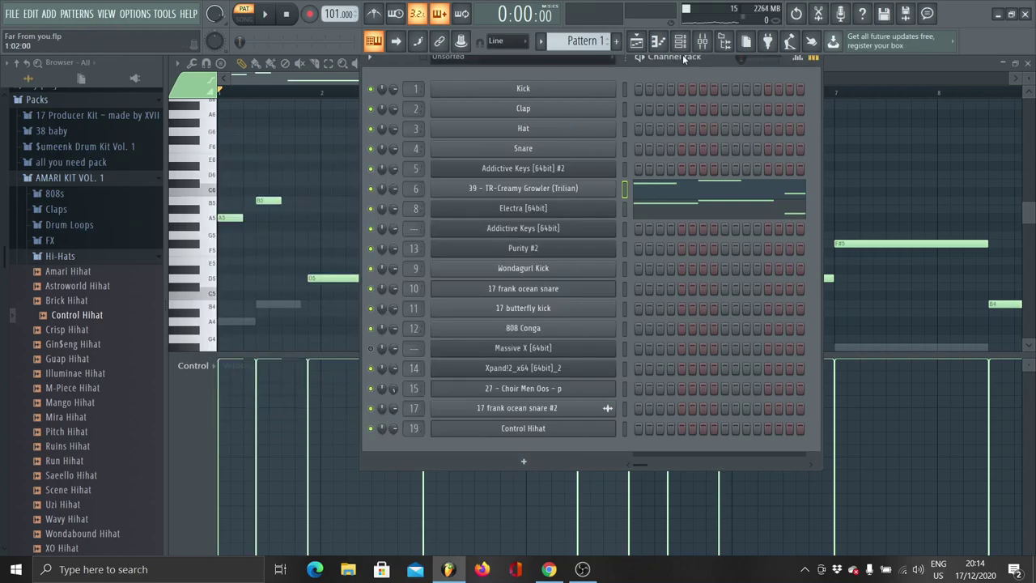
{"action": "left_click", "coordinate": [573, 210]}
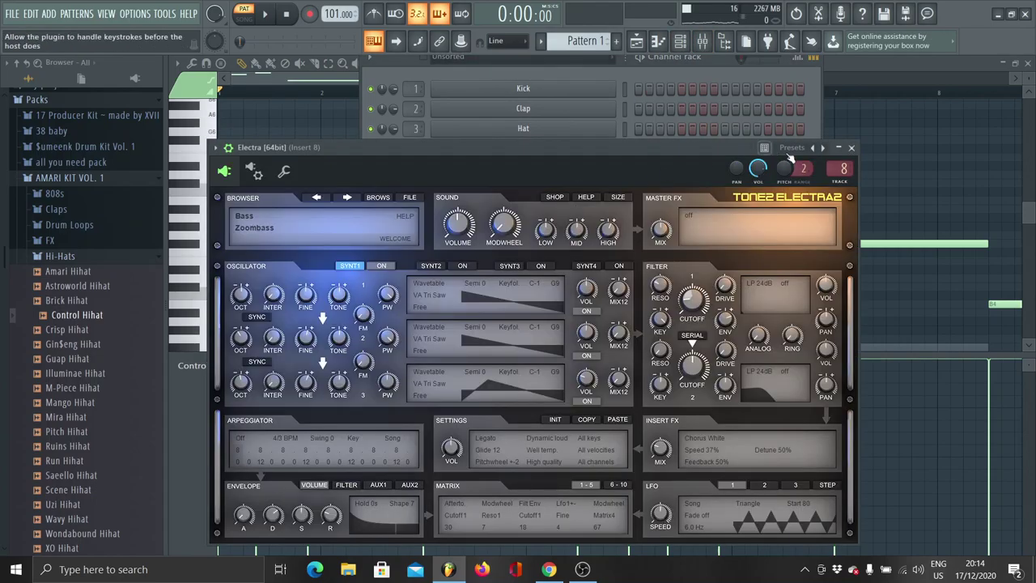
{"action": "left_click", "coordinate": [852, 149]}
- Review the Limiter, Love Philter and Parametric EQ 2 effects on mixer Insert 8
{"action": "left_click", "coordinate": [714, 46]}
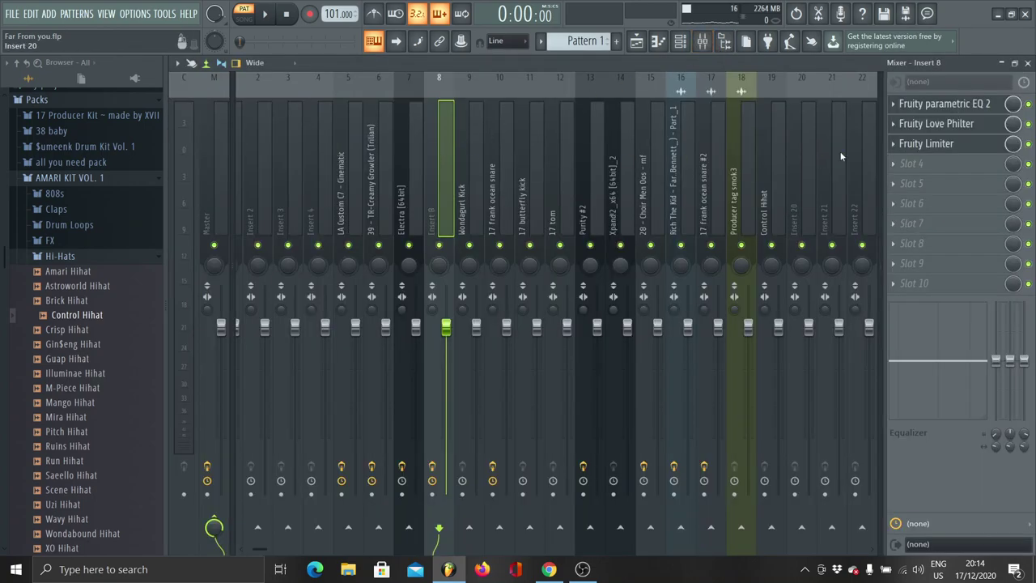
{"action": "left_click", "coordinate": [929, 143]}
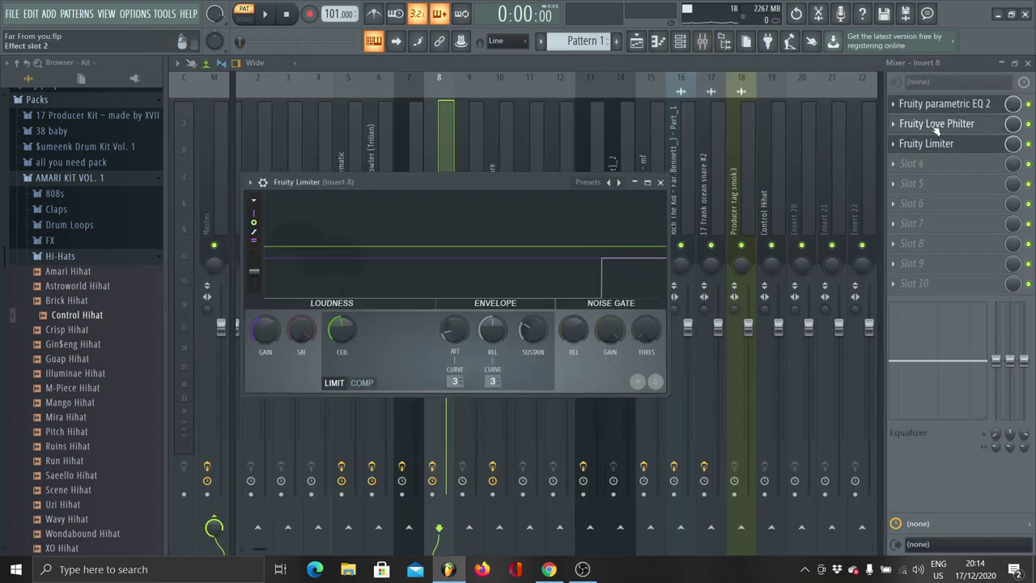
{"action": "left_click", "coordinate": [935, 124]}
{"action": "left_click", "coordinate": [935, 126]}
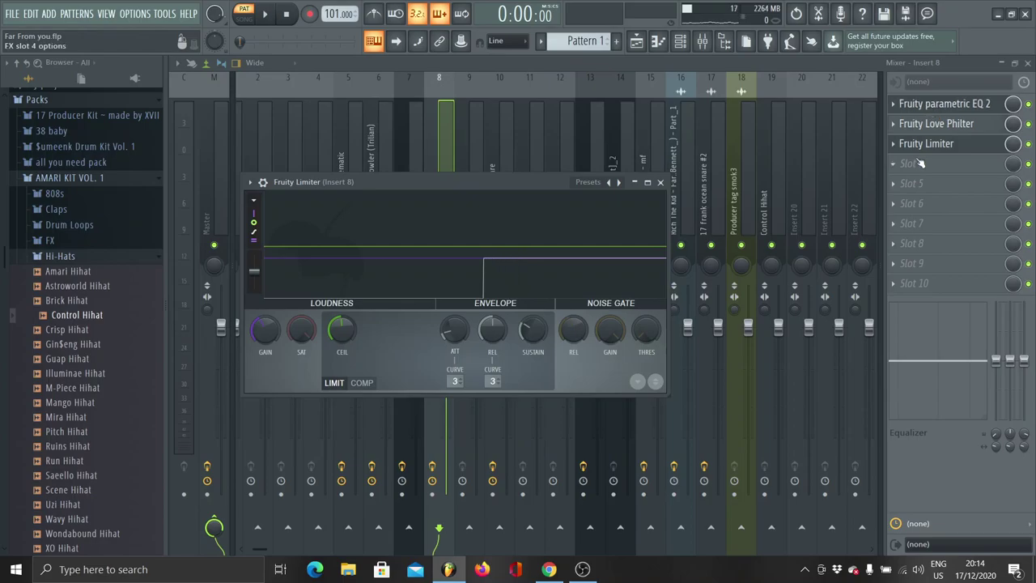
{"action": "left_click", "coordinate": [922, 151]}
{"action": "left_click", "coordinate": [923, 106]}
{"action": "left_click", "coordinate": [924, 106]}
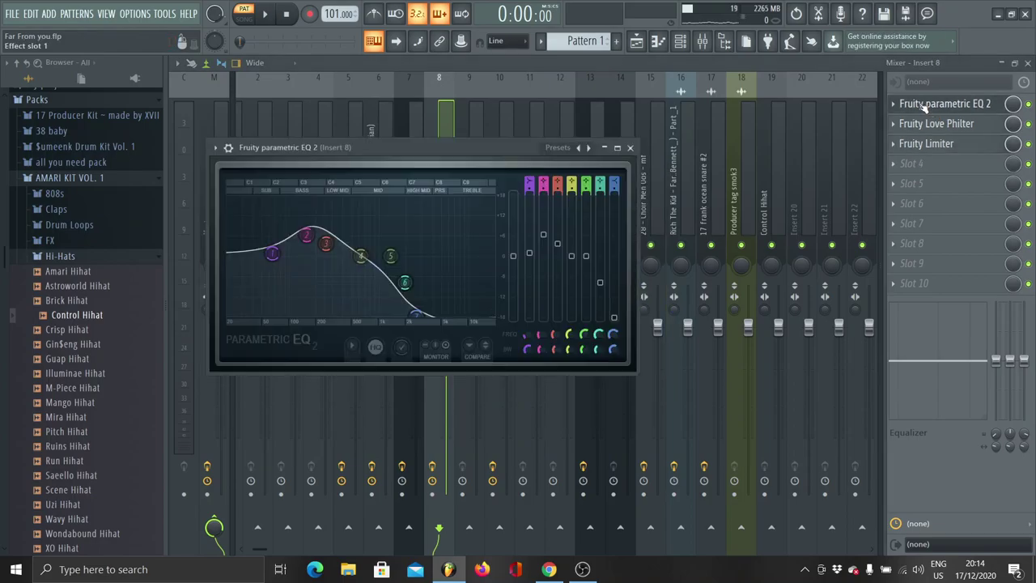
{"action": "left_click", "coordinate": [924, 106]}
- Review the Parametric EQ 2 and Limiter on the TR-Creamy Growler mixer track
{"action": "left_click", "coordinate": [390, 181]}
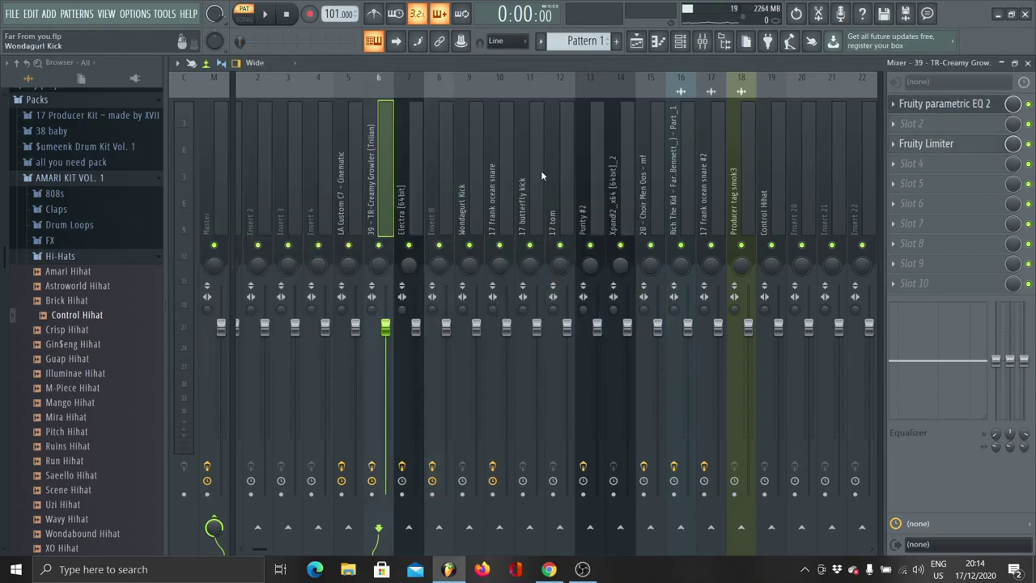
{"action": "left_click", "coordinate": [920, 122]}
{"action": "left_click", "coordinate": [914, 109]}
{"action": "left_click", "coordinate": [920, 112]}
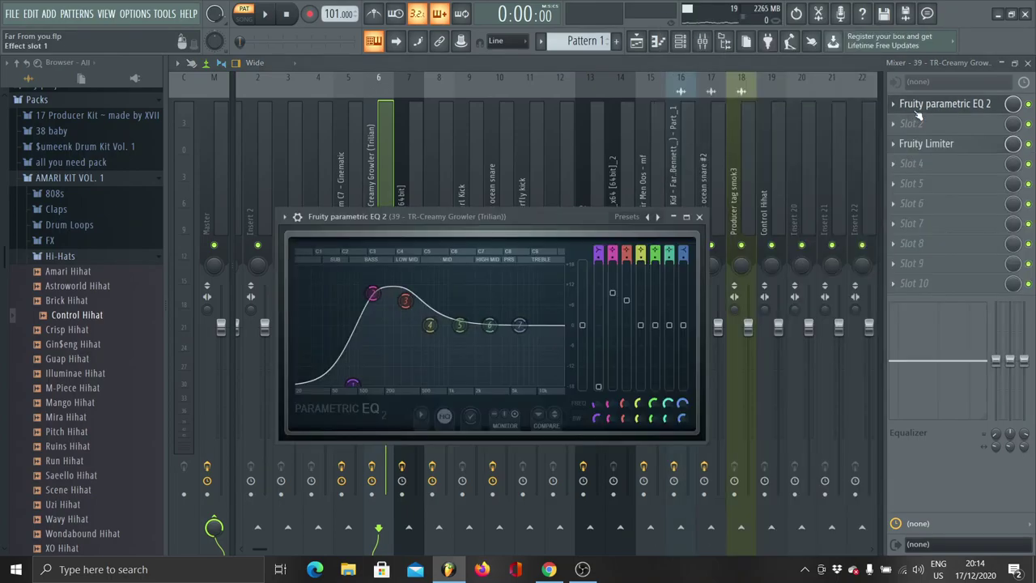
{"action": "left_click", "coordinate": [913, 150]}
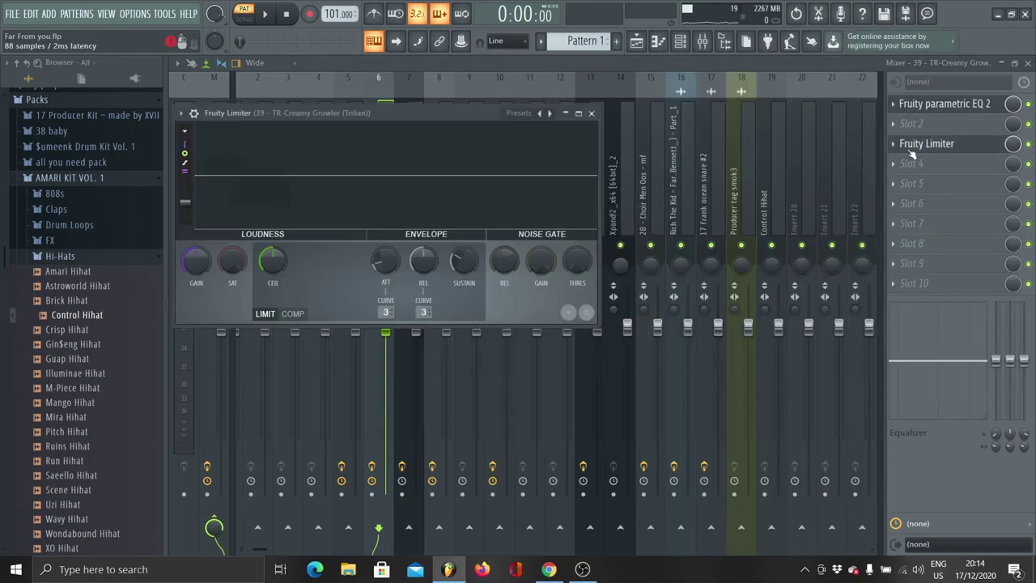
- Play Pattern 1 in the piano roll, showing the Electra notes and the full TR-Creamy Growler part
{"action": "left_click", "coordinate": [664, 41]}
{"action": "key", "text": "space"}
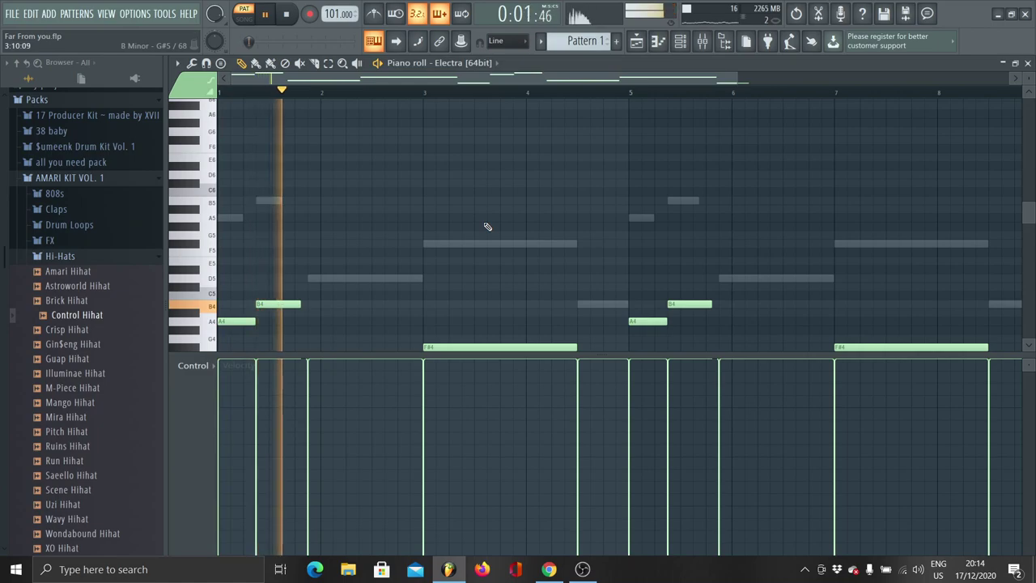
{"action": "double_click", "coordinate": [369, 279]}
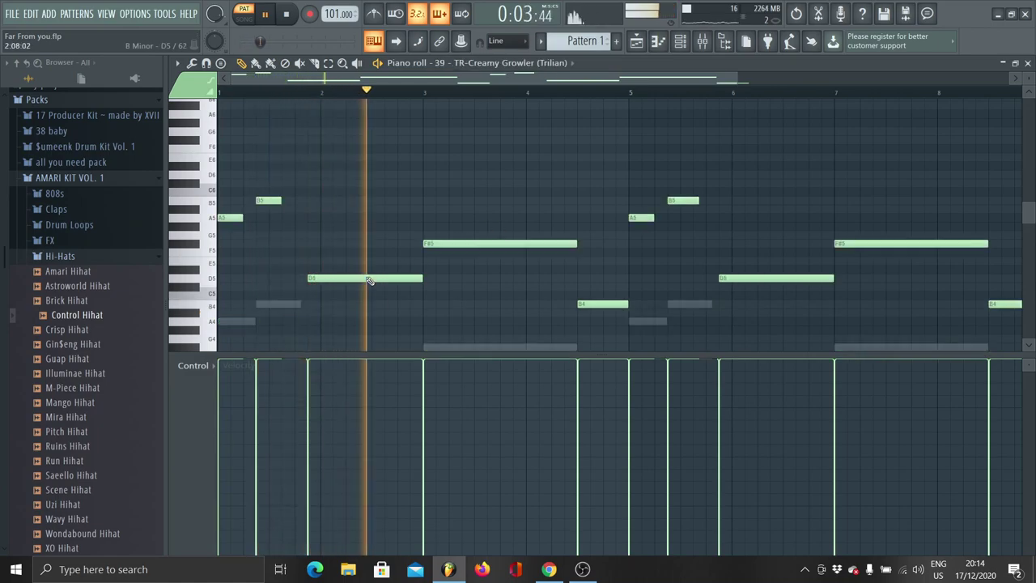
{"action": "scroll", "coordinate": [374, 258], "scroll_direction": "down", "scroll_amount": 2}
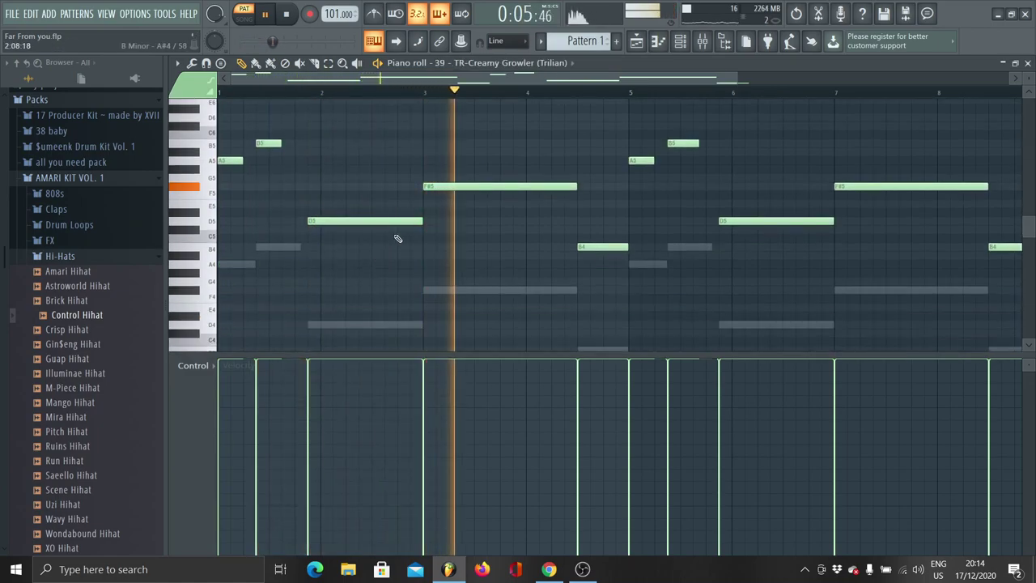
{"action": "scroll", "coordinate": [801, 129], "scroll_direction": "down", "scroll_amount": 1, "text": "ctrl"}
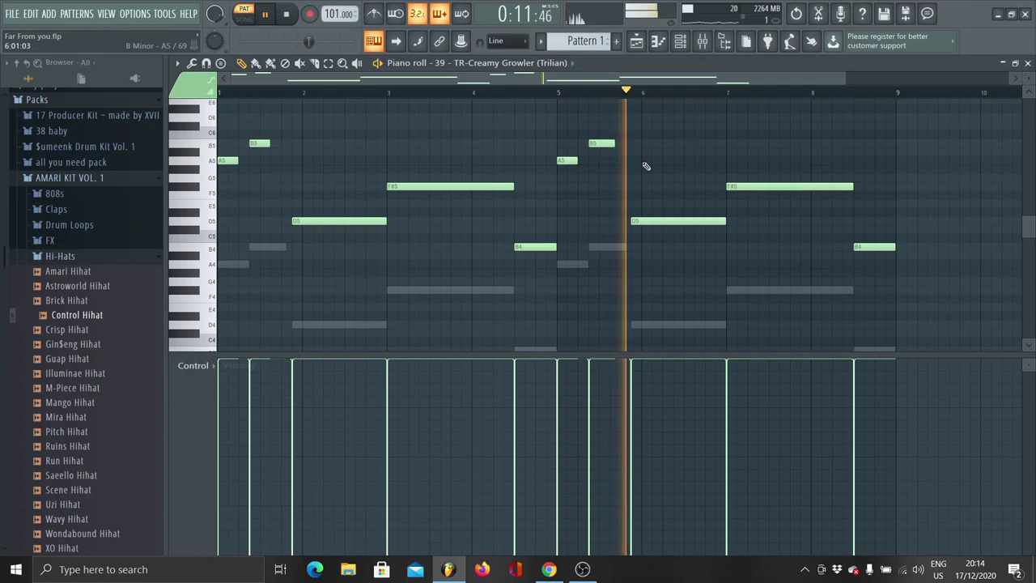
- Open Pattern 7 from the playlist in the piano roll and play it
{"action": "left_click", "coordinate": [640, 43]}
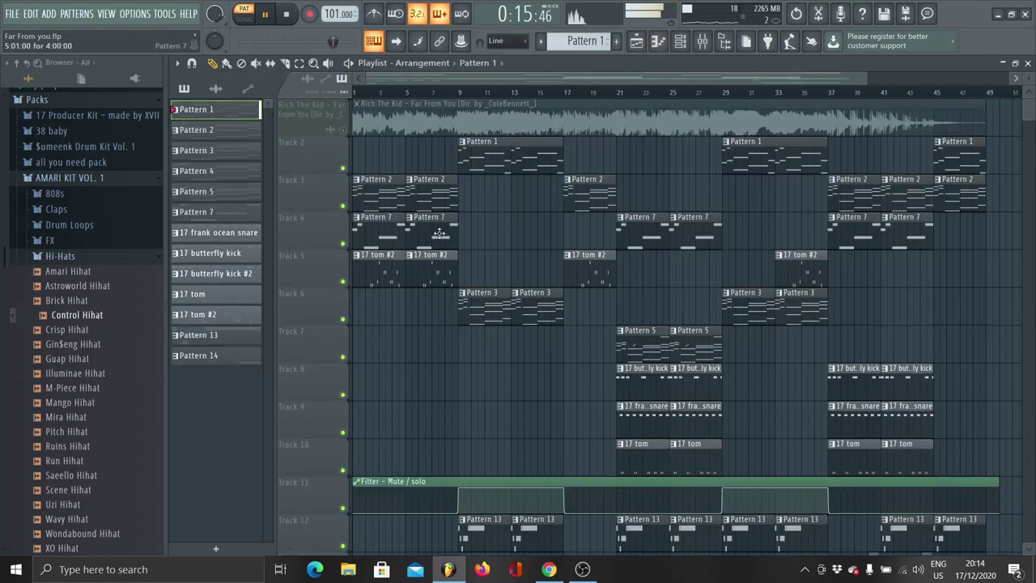
{"action": "left_click", "coordinate": [658, 42]}
{"action": "key", "text": "space"}
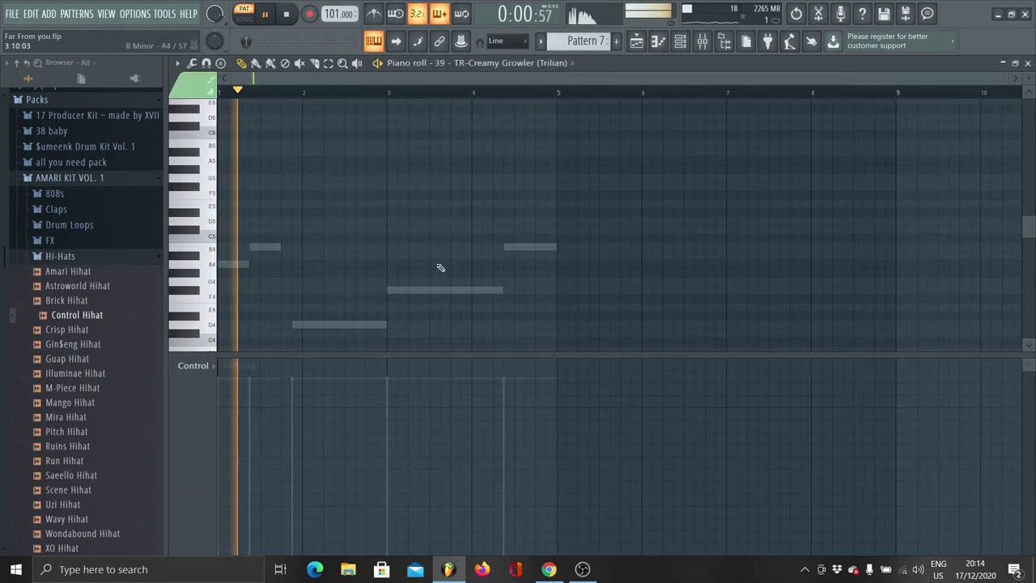
- Show Pattern 7's Purity #2 notes in the piano roll and view the preset loaded in the Purity #2 instrument
{"action": "double_click", "coordinate": [444, 290]}
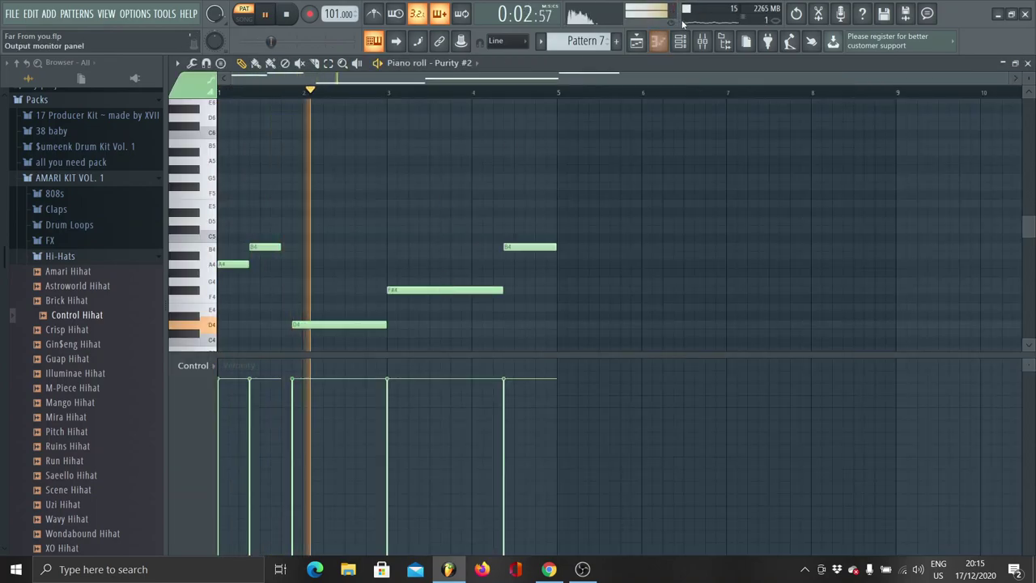
{"action": "key", "text": "F6"}
{"action": "left_click", "coordinate": [579, 247]}
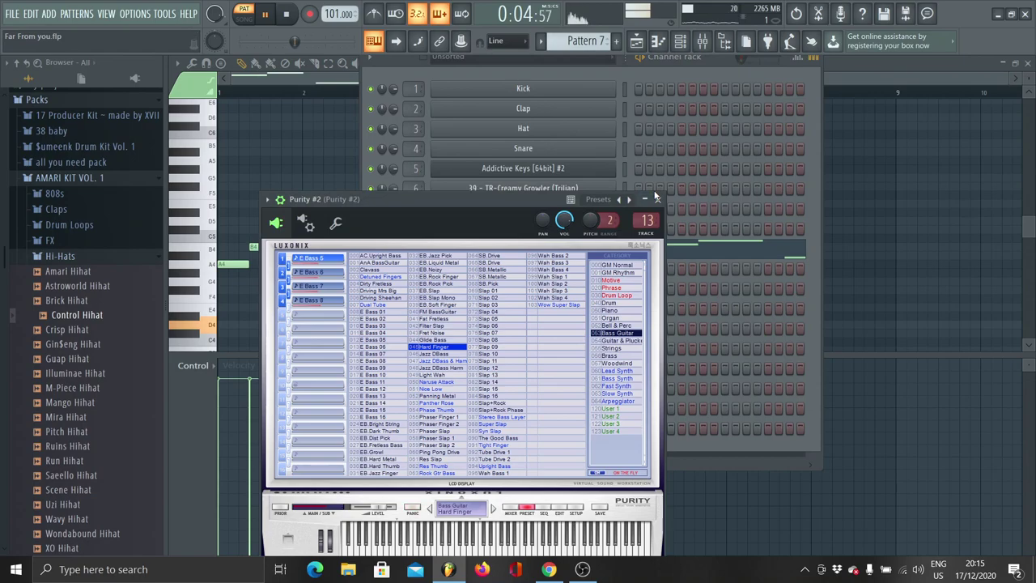
{"action": "left_click", "coordinate": [658, 200]}
- Review the Fruity parametric EQ 2 on the Purity #2 mixer track, return to the piano roll and stop playback
{"action": "left_click", "coordinate": [702, 42]}
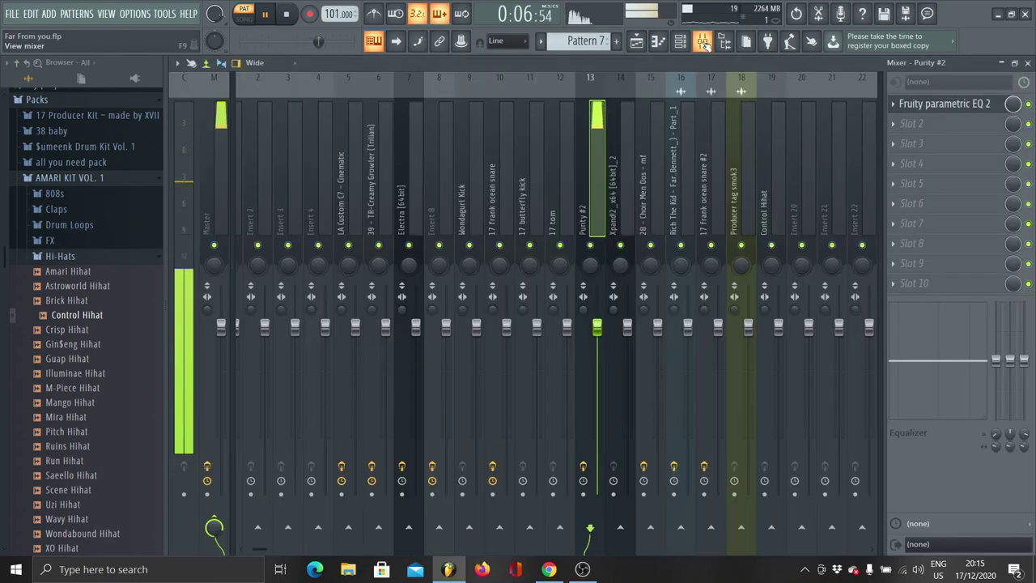
{"action": "left_click", "coordinate": [920, 105]}
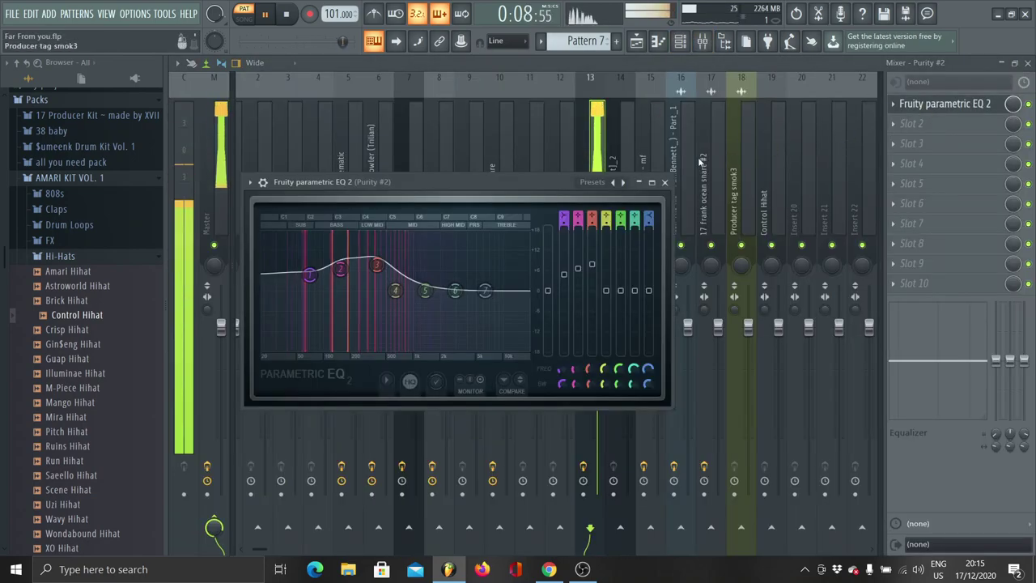
{"action": "key", "text": "Escape"}
{"action": "left_click", "coordinate": [659, 42]}
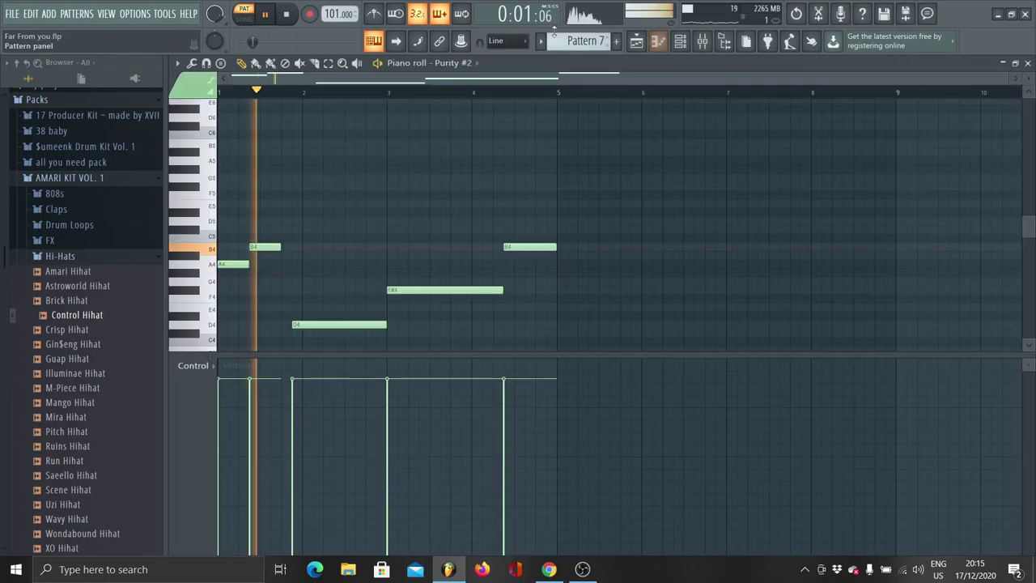
{"action": "key", "text": "space"}
- Switch to the 17 frank ocean snare pattern, show its snare notes in the piano roll and play it
{"action": "left_click", "coordinate": [541, 42]}
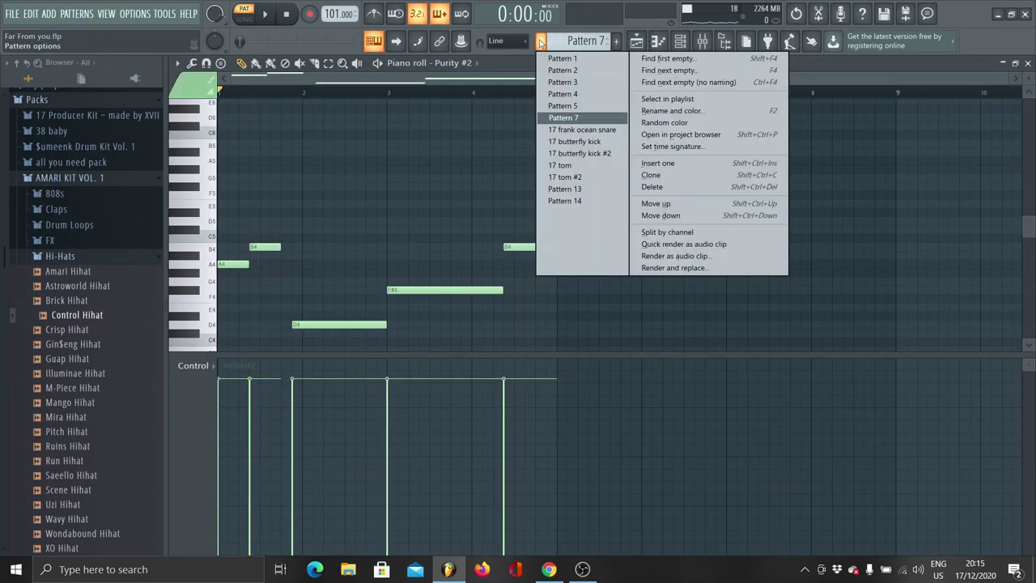
{"action": "left_click", "coordinate": [580, 131]}
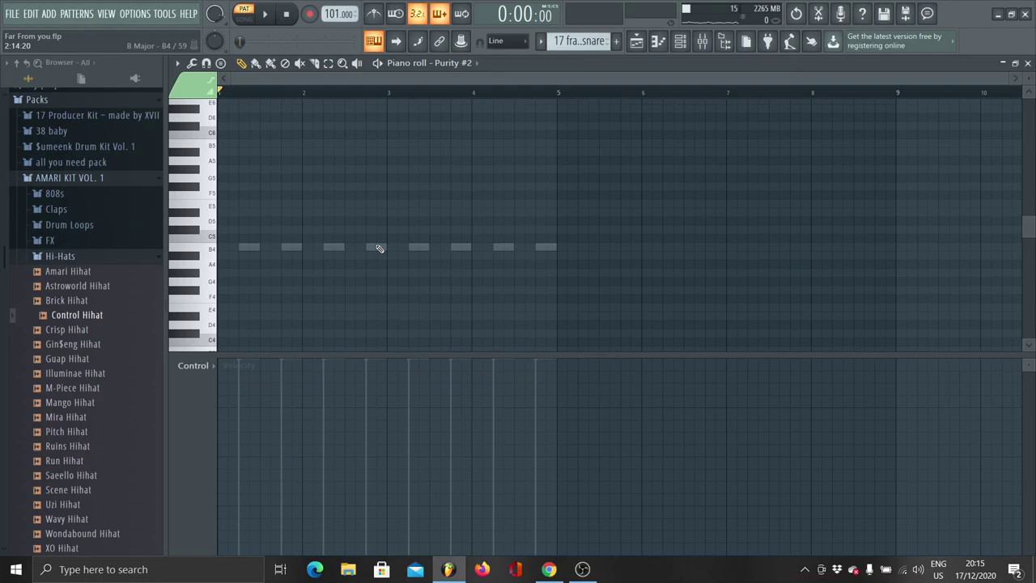
{"action": "key", "text": "space"}
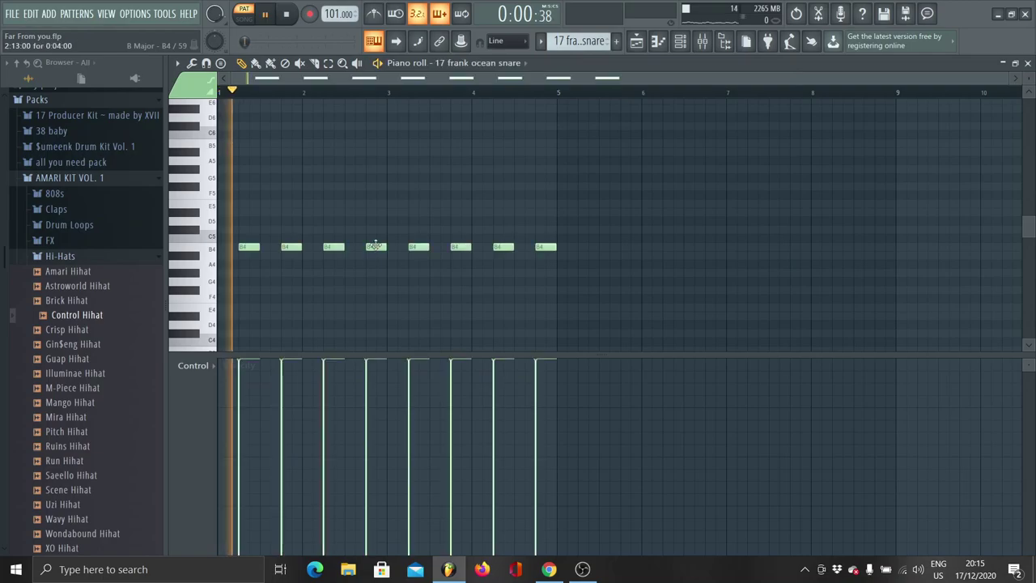
- Check the Soundgoodizer effect on the 17 frank ocean snare mixer track, return to the piano roll and stop playback
{"action": "left_click", "coordinate": [704, 41]}
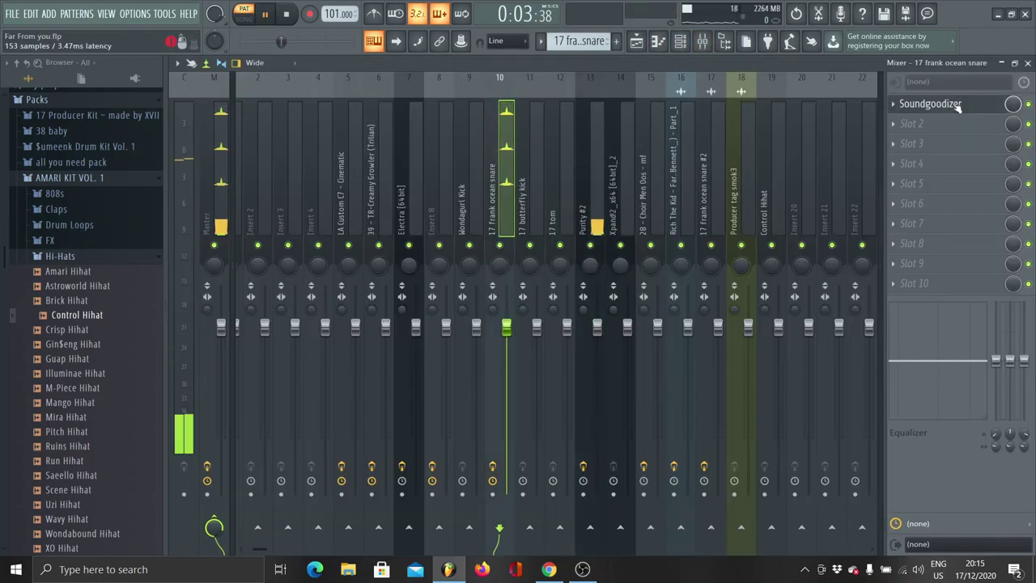
{"action": "left_click", "coordinate": [931, 103]}
{"action": "left_click", "coordinate": [932, 104]}
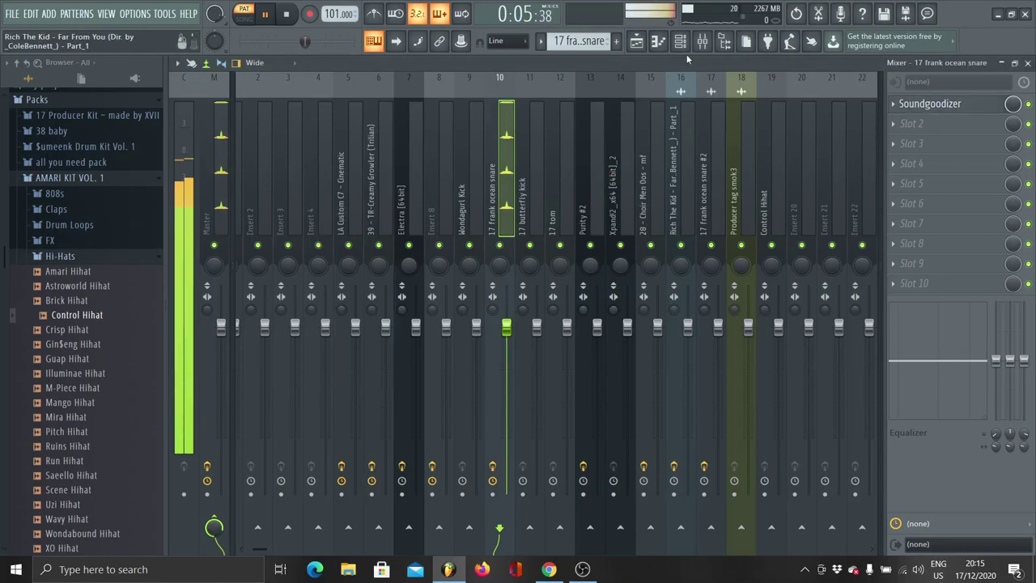
{"action": "left_click", "coordinate": [659, 40]}
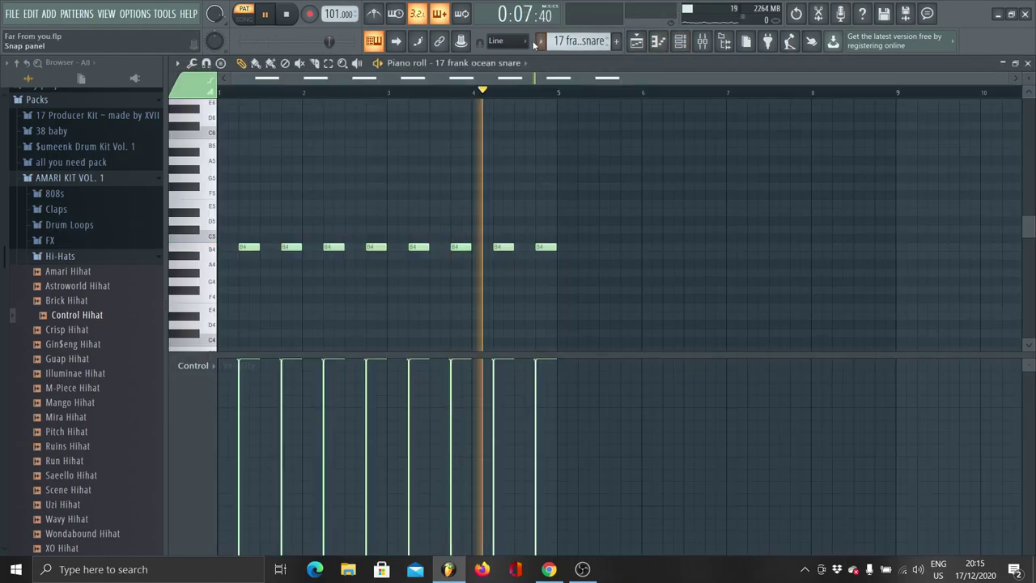
{"action": "key", "text": "space"}
- Switch to the 17 butterfly kick pattern and play it in the piano roll
{"action": "left_click", "coordinate": [541, 41]}
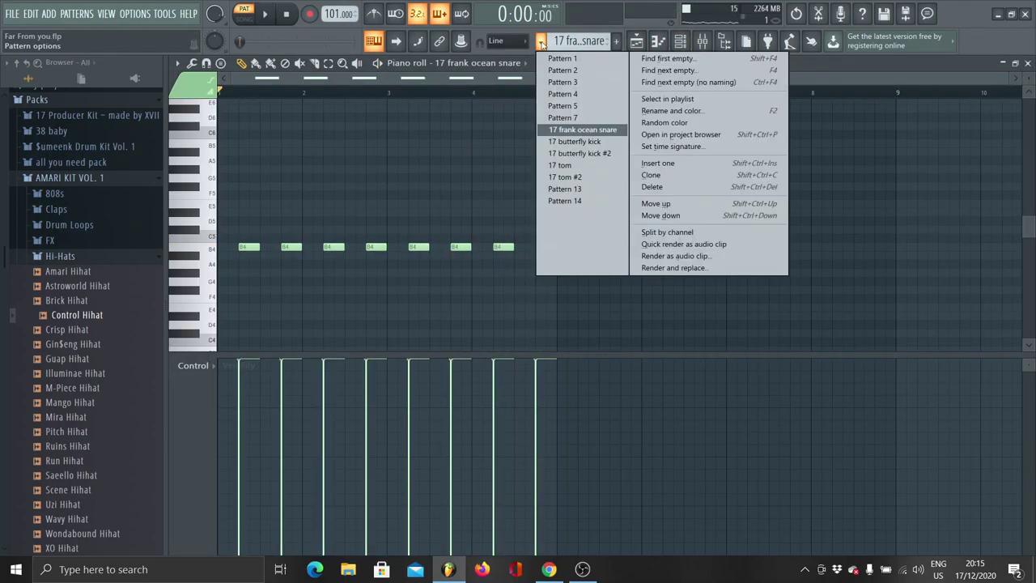
{"action": "left_click", "coordinate": [575, 143]}
{"action": "key", "text": "space"}
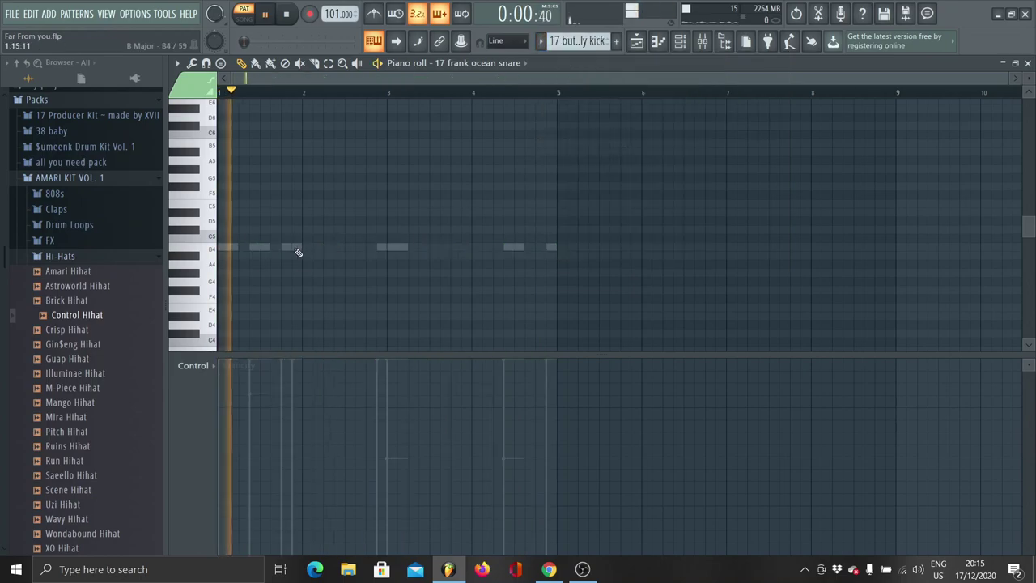
- Show the Control Hihat notes of the 17 butterfly kick pattern and raise the last hi-hat note's velocity slightly, stopping playback
{"action": "left_click", "coordinate": [478, 62]}
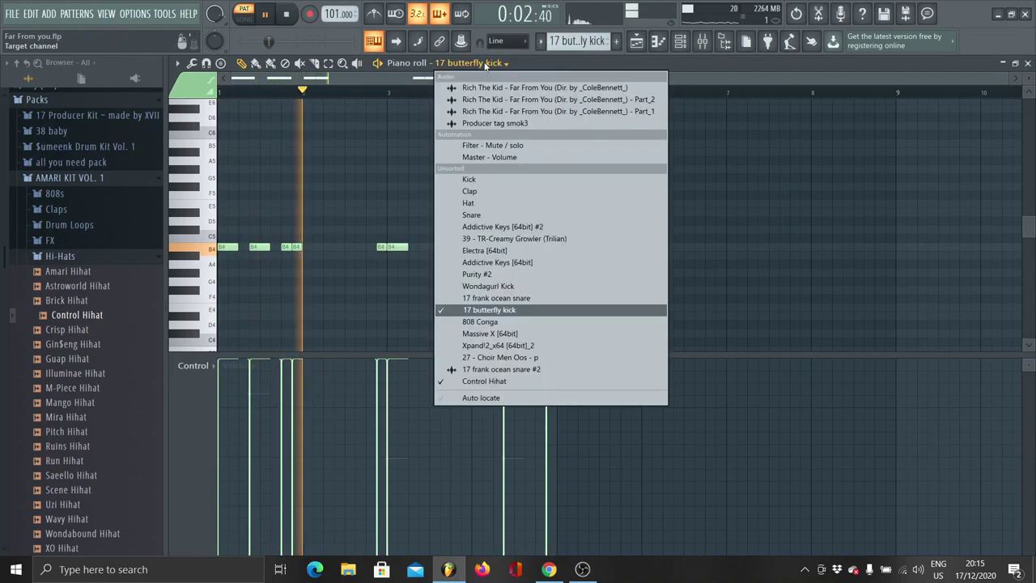
{"action": "left_click", "coordinate": [502, 381]}
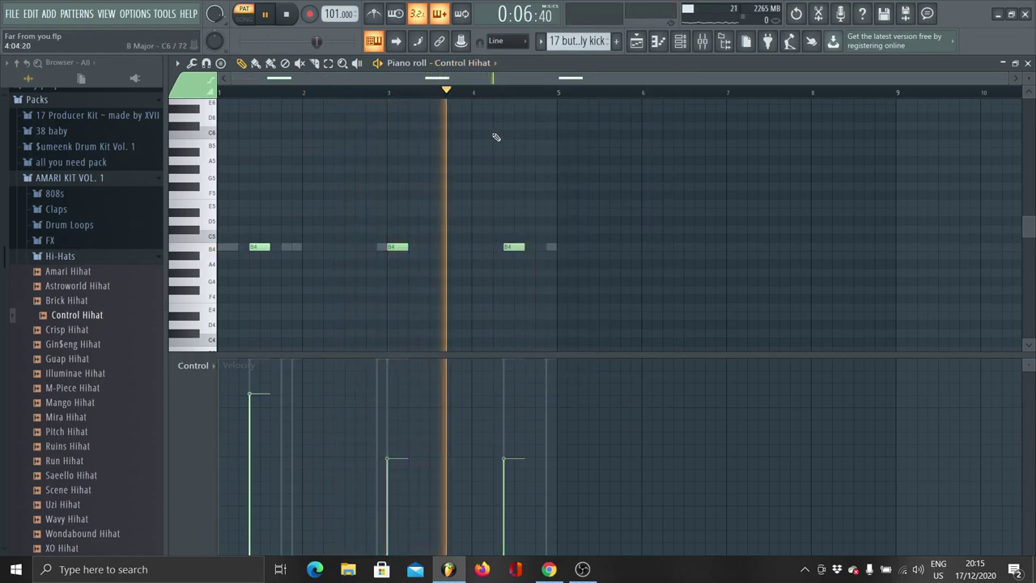
{"action": "left_click", "coordinate": [512, 437]}
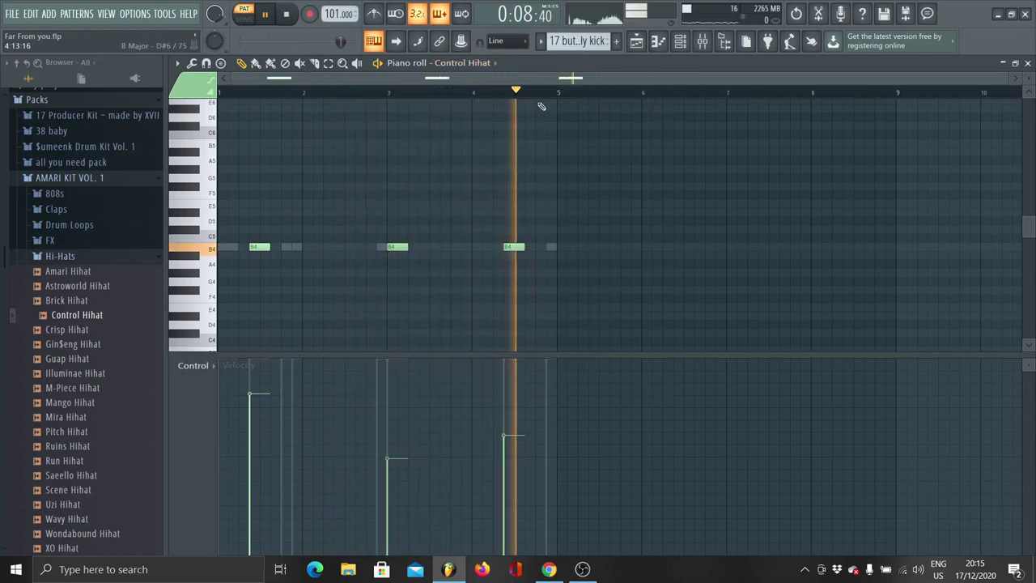
{"action": "key", "text": "space"}
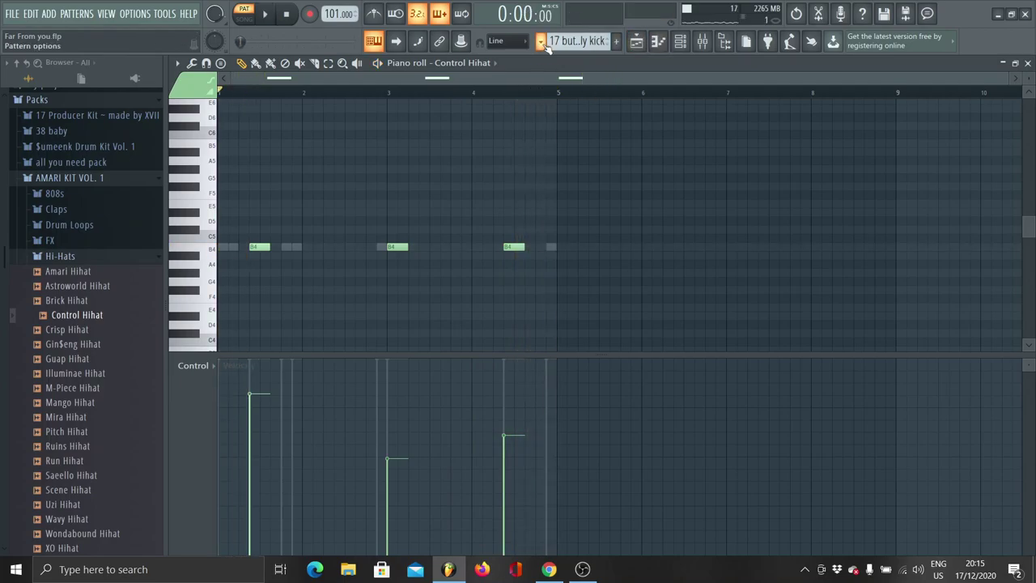
- Switch to the 17 tom pattern and play it with its 808 Conga notes shown in the piano roll
{"action": "left_click", "coordinate": [541, 41]}
{"action": "left_click", "coordinate": [590, 168]}
{"action": "key", "text": "space"}
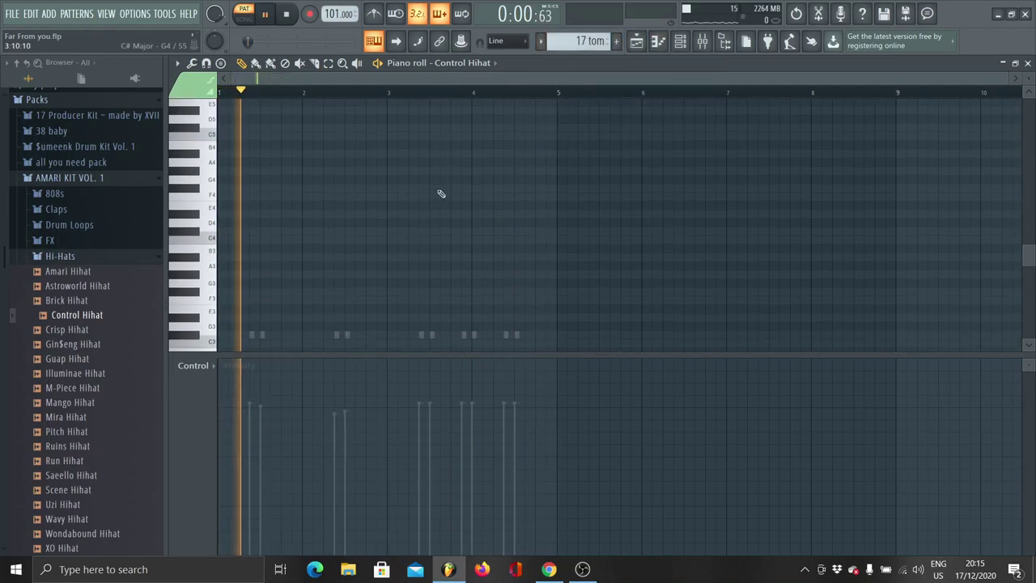
{"action": "double_click", "coordinate": [343, 312]}
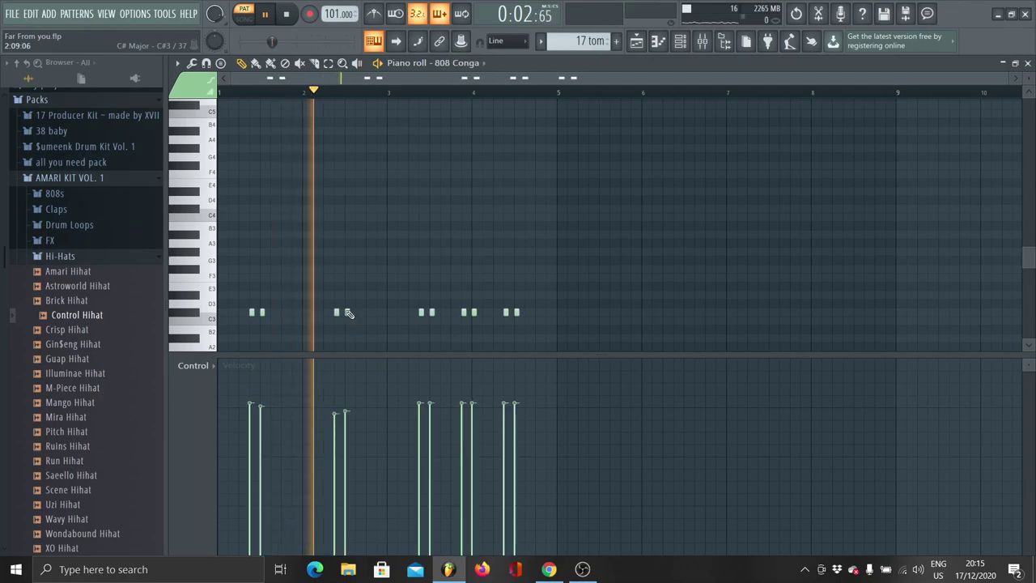
{"action": "key", "text": "space"}
- Switch to the 17 tom #2 pattern and play its 808 Conga notes in the piano roll
{"action": "scroll", "coordinate": [575, 42], "scroll_direction": "down", "scroll_amount": 1}
{"action": "key", "text": "space"}
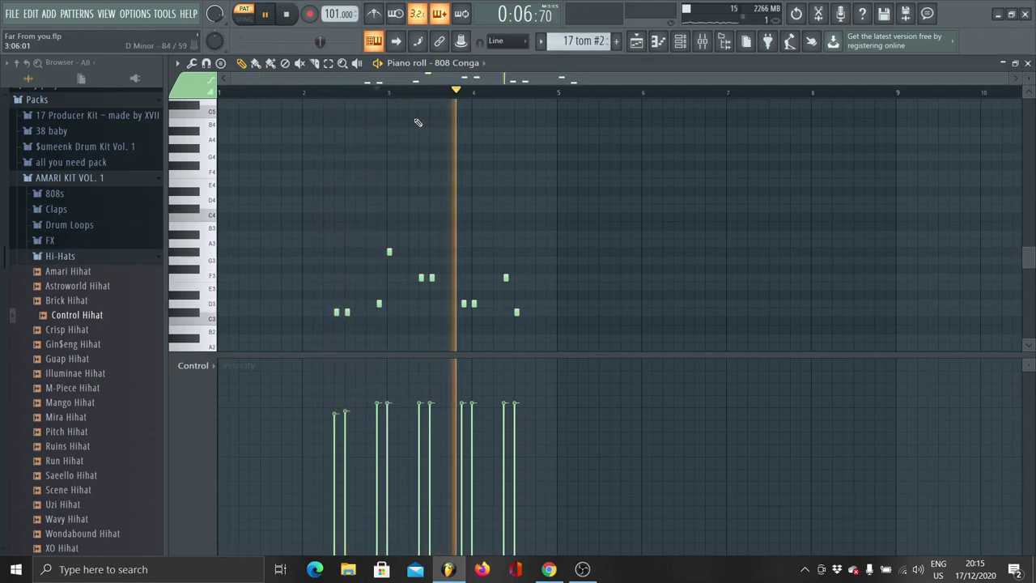
{"action": "key", "text": "space"}
- Switch to Pattern 13 and show its 27 - Choir Men Oos - p notes in the piano roll
{"action": "left_click", "coordinate": [541, 41]}
{"action": "left_click", "coordinate": [576, 190]}
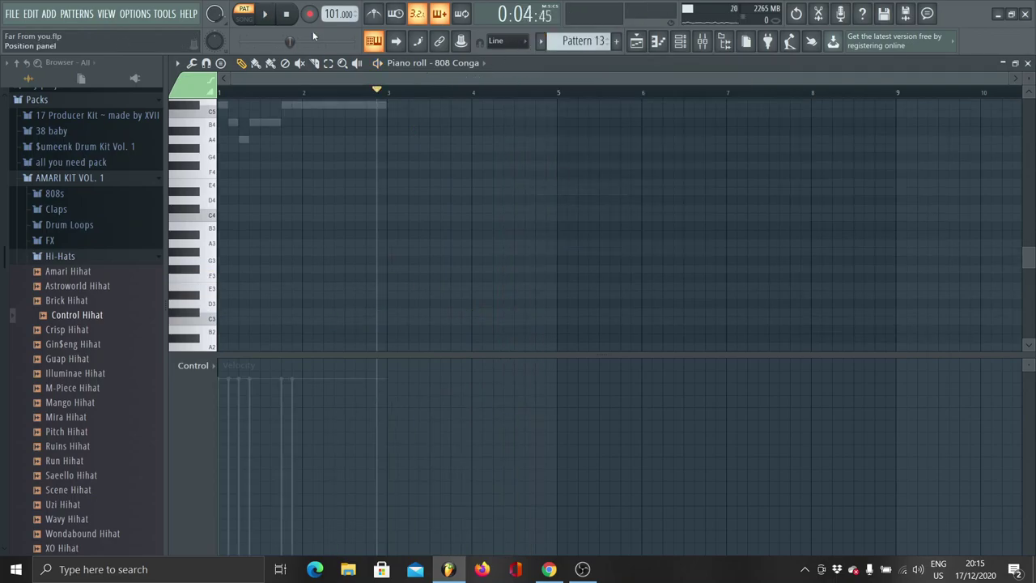
{"action": "double_click", "coordinate": [328, 107]}
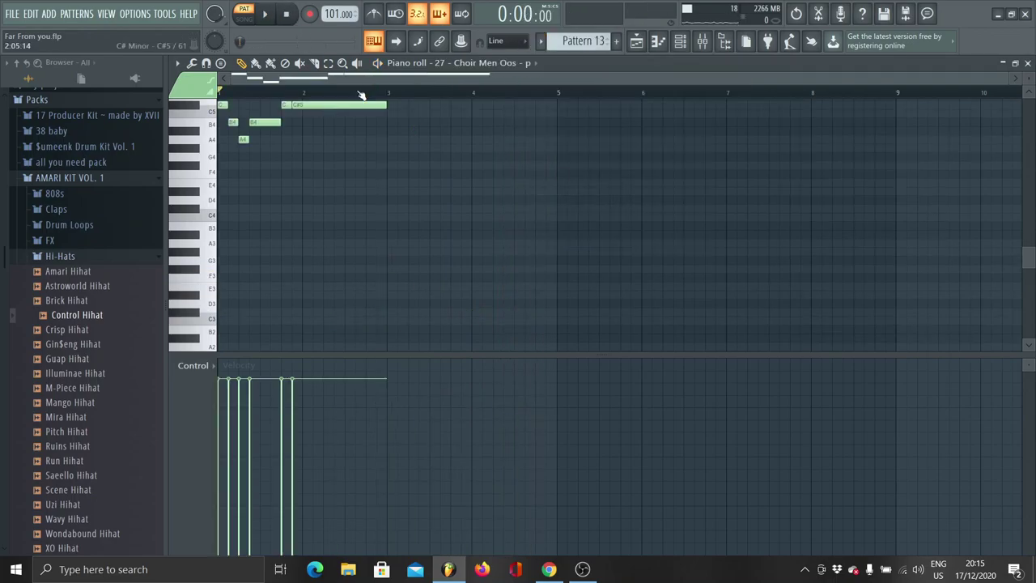
- Inspect the 27 - Choir Men Oos - p channel's sample, envelope and miscellaneous settings, and close its window
{"action": "left_click", "coordinate": [688, 41]}
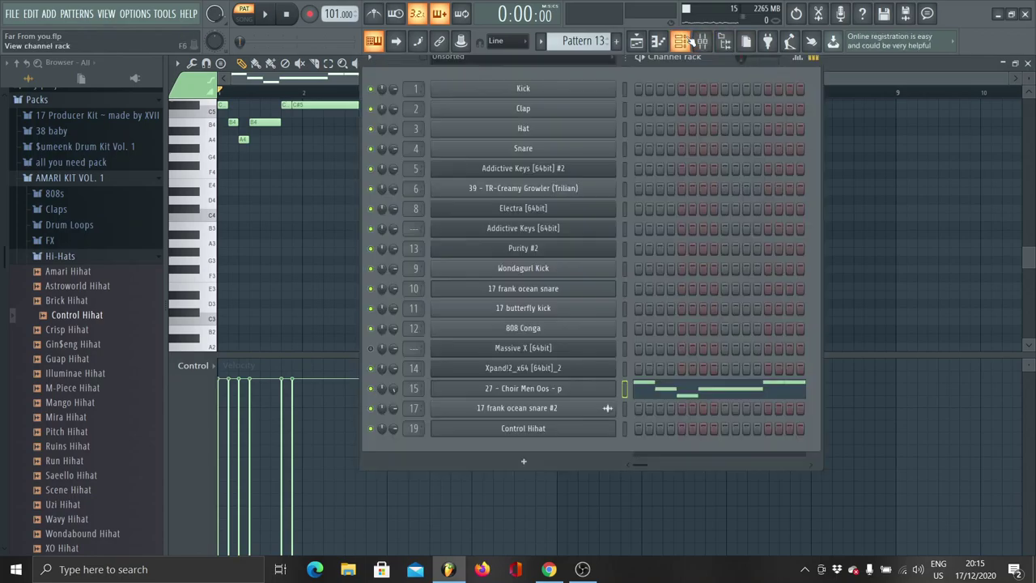
{"action": "left_click", "coordinate": [555, 392]}
{"action": "left_click", "coordinate": [290, 221]}
{"action": "left_click", "coordinate": [320, 221]}
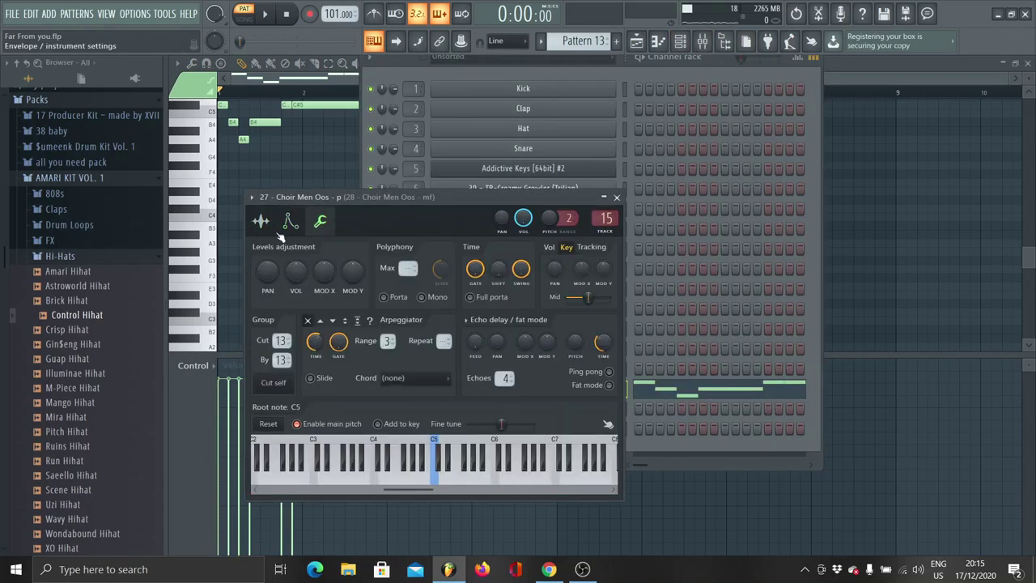
{"action": "left_click", "coordinate": [261, 221]}
{"action": "left_click", "coordinate": [462, 304]}
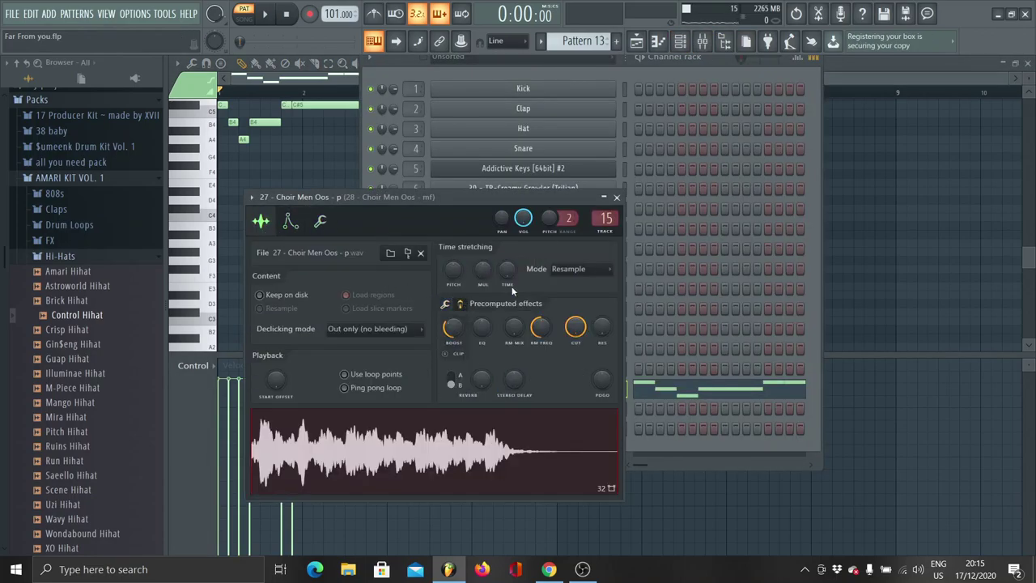
{"action": "left_click", "coordinate": [872, 75]}
- Play Pattern 13 while reviewing the choir mixer track's Love Philter, two parametric EQ 2s, Convolver and Compressor, and return to the piano roll
{"action": "left_click", "coordinate": [703, 43]}
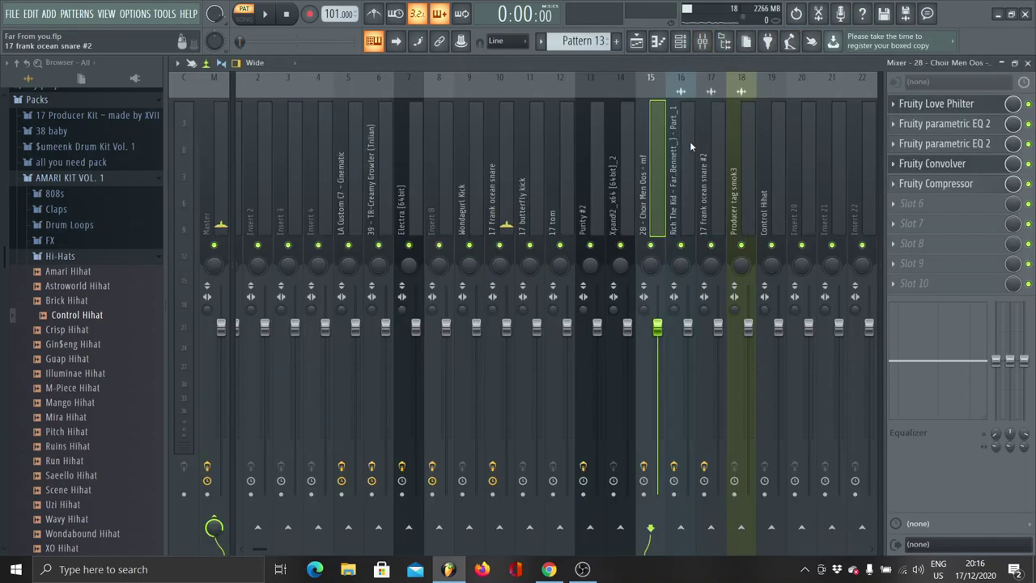
{"action": "key", "text": "space"}
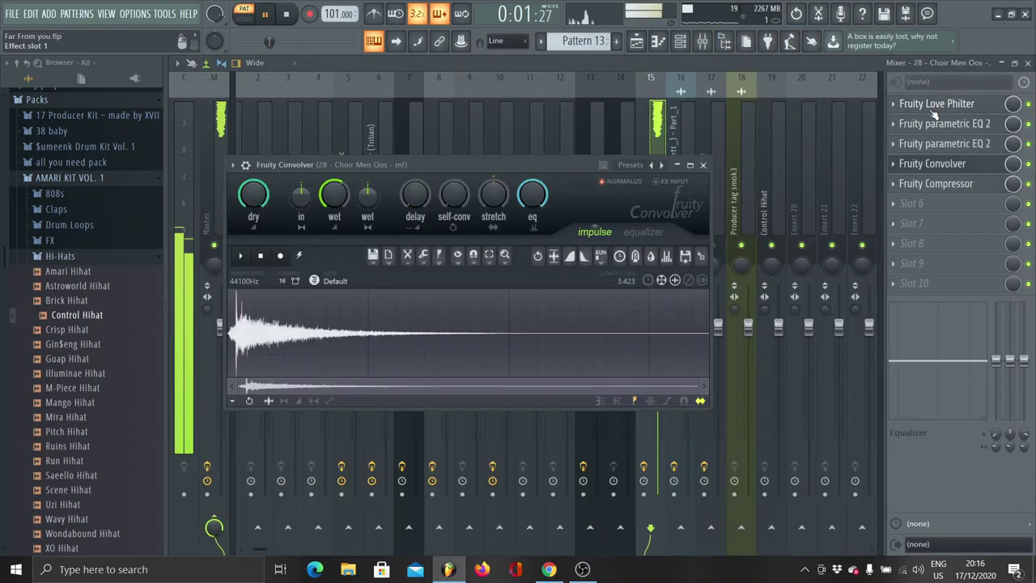
{"action": "left_click", "coordinate": [934, 112]}
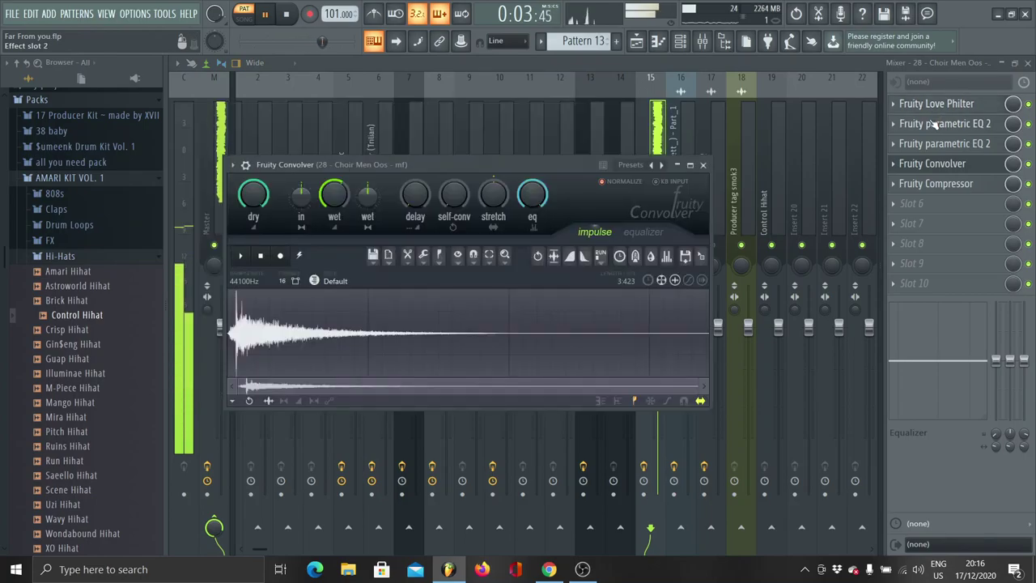
{"action": "left_click", "coordinate": [934, 123]}
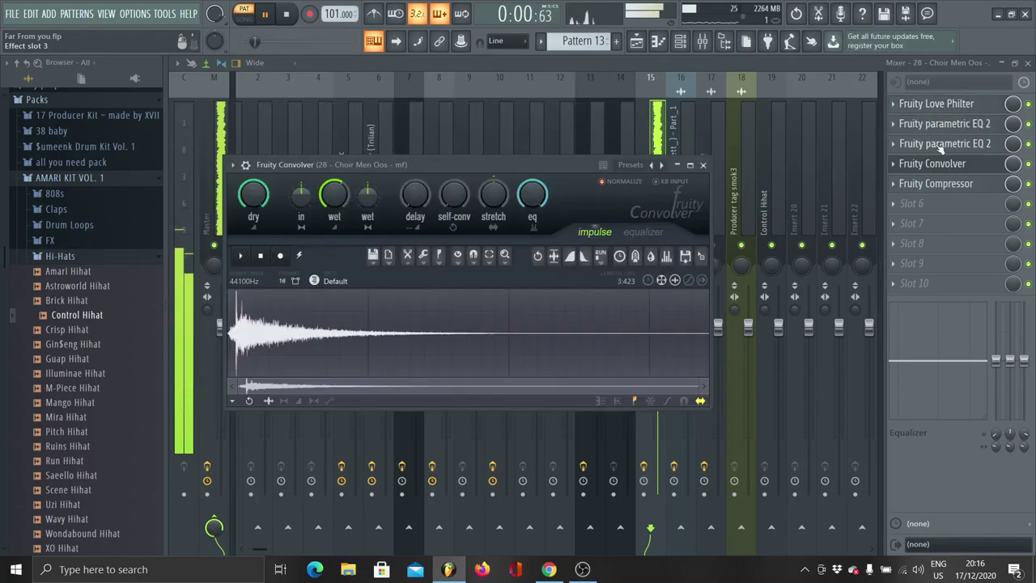
{"action": "left_click", "coordinate": [942, 144]}
{"action": "left_click", "coordinate": [935, 164]}
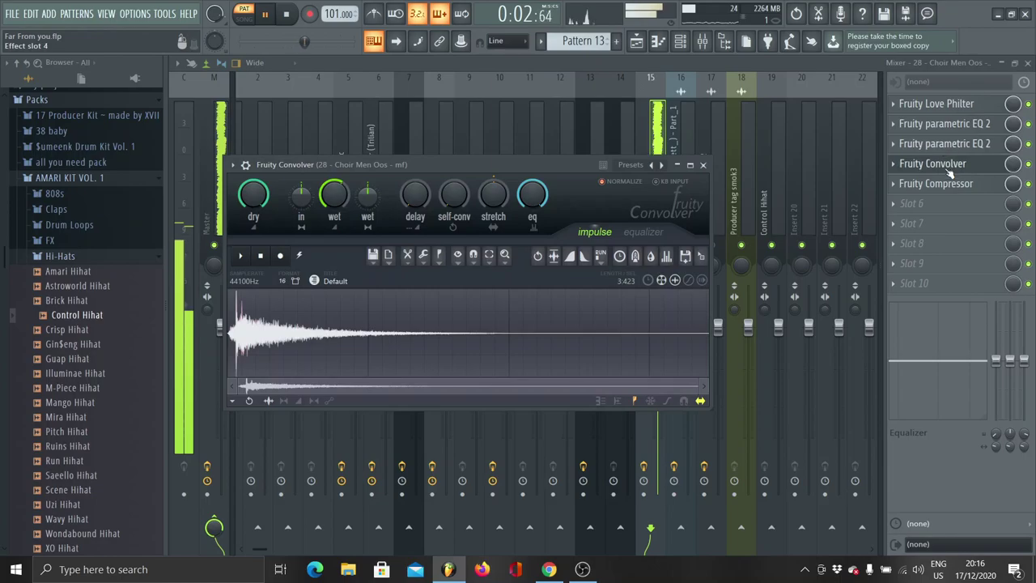
{"action": "left_click", "coordinate": [939, 184]}
{"action": "left_click", "coordinate": [940, 164]}
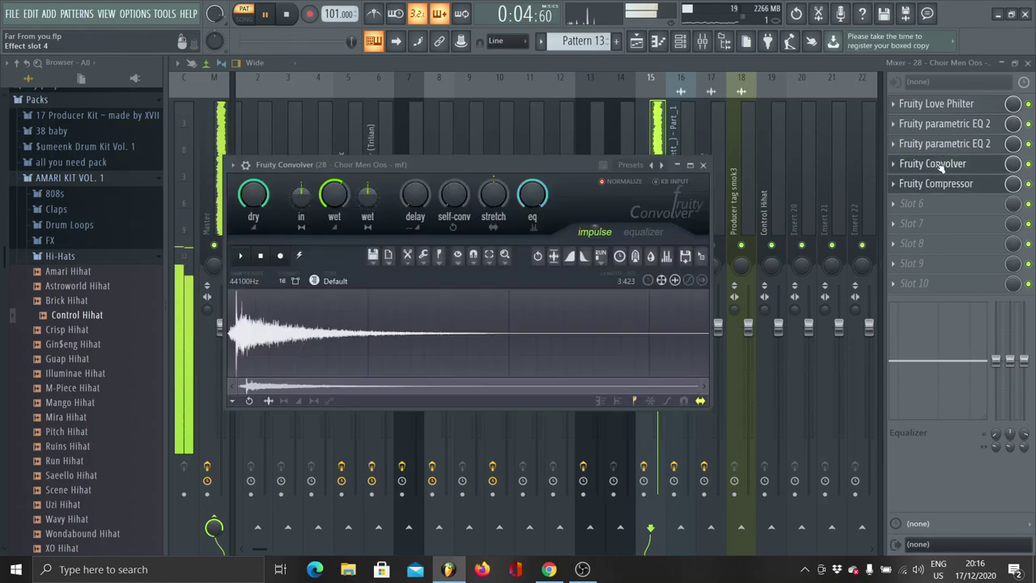
{"action": "left_click", "coordinate": [659, 40]}
{"action": "key", "text": "space"}
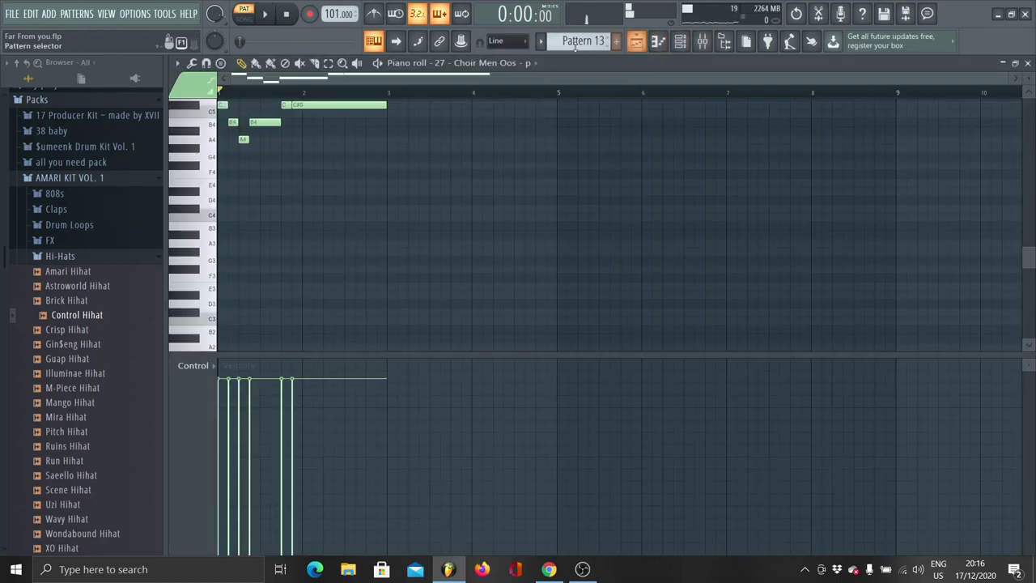
- Play Pattern 14's choir note in the piano roll and return to the playlist arrangement
{"action": "scroll", "coordinate": [583, 41], "scroll_direction": "up", "scroll_amount": 1}
{"action": "key", "text": "space"}
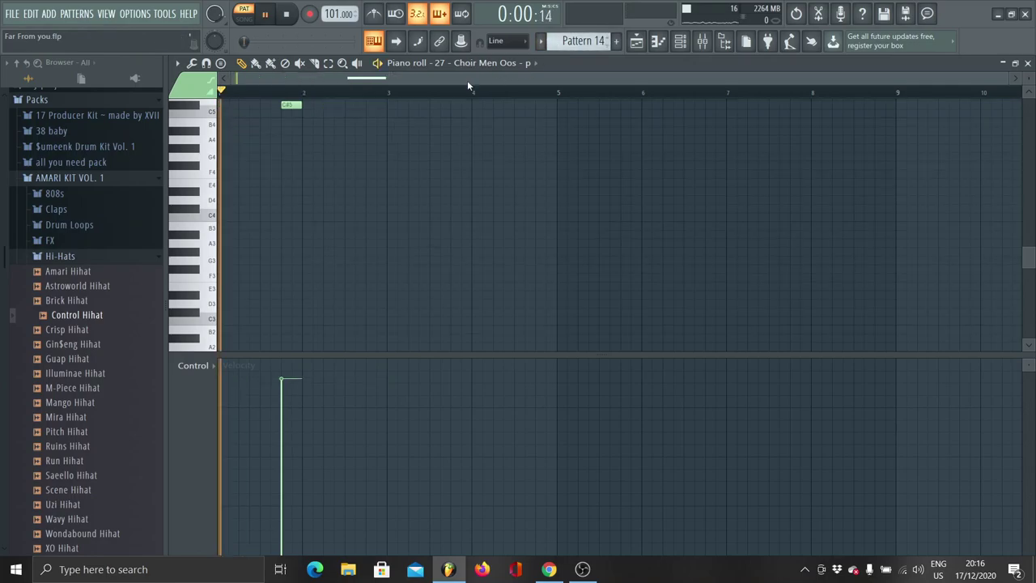
{"action": "key", "text": "space"}
{"action": "left_click", "coordinate": [541, 43]}
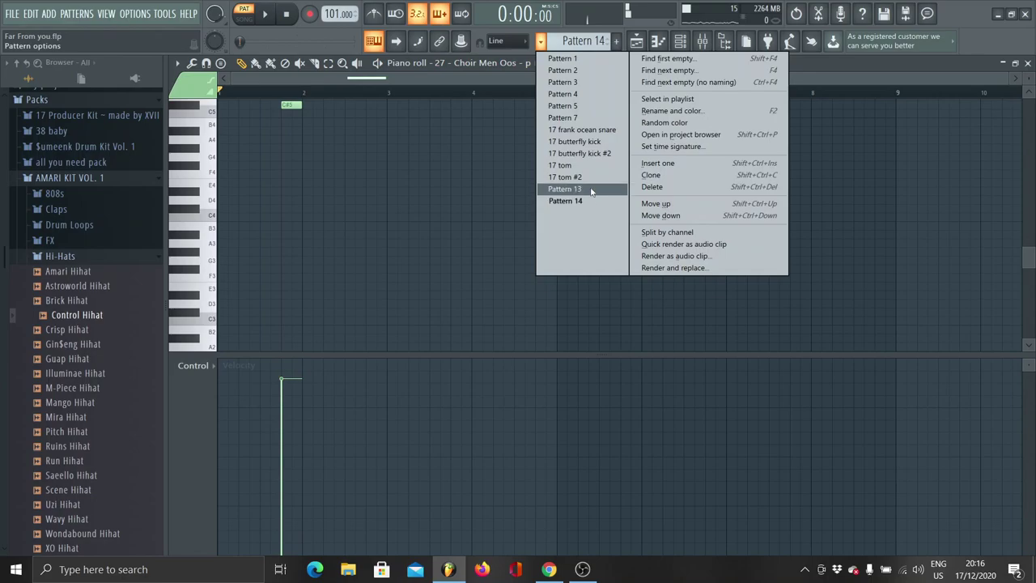
{"action": "left_click", "coordinate": [636, 41]}
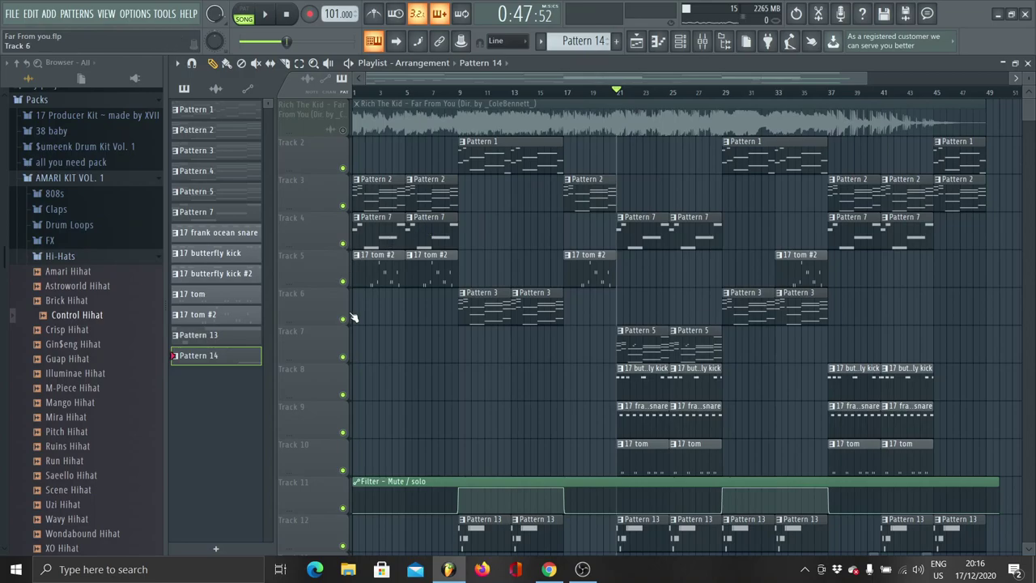
- Mute Tracks 7 and 12 and play the arrangement from bar 21 to hear it without Pattern 5 and Pattern 13
{"action": "left_click", "coordinate": [343, 357]}
{"action": "scroll", "coordinate": [342, 388], "scroll_direction": "down", "scroll_amount": 3}
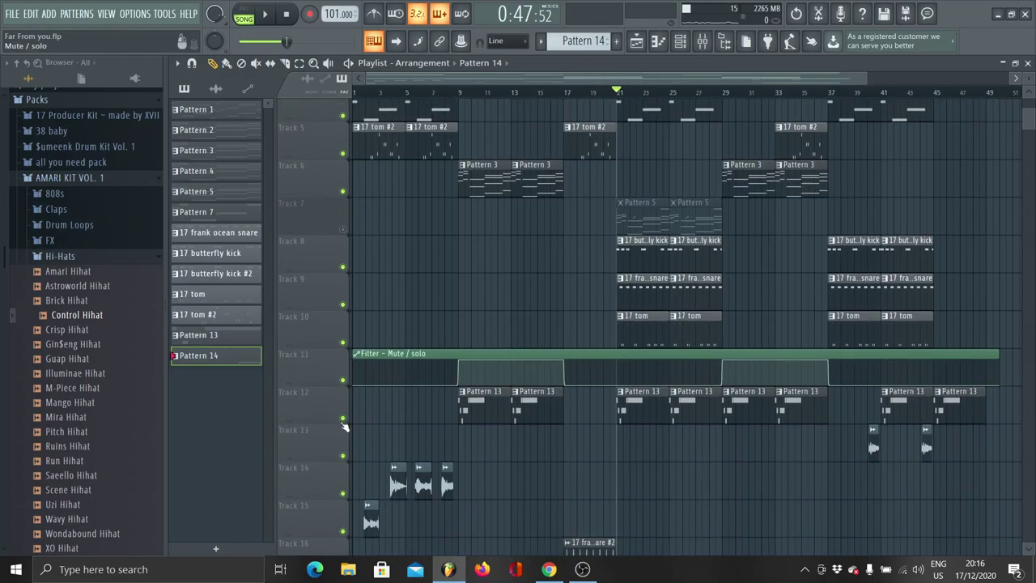
{"action": "key", "text": "space"}
{"action": "left_click", "coordinate": [342, 418]}
{"action": "key", "text": "space"}
{"action": "key", "text": "space"}
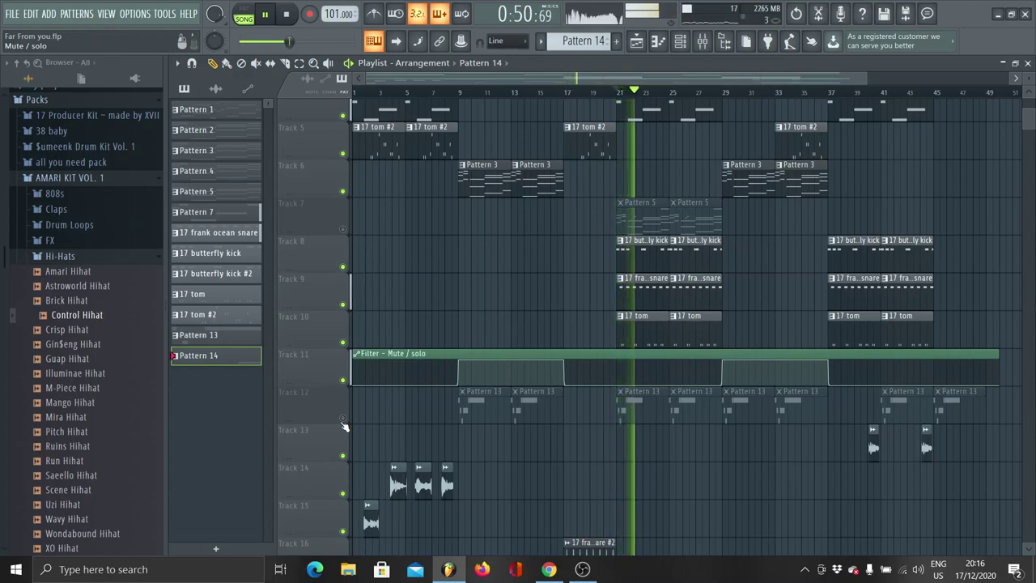
- Unmute Track 12 to hear Pattern 13 back in the arrangement, and stop the playback
{"action": "scroll", "coordinate": [342, 426], "scroll_direction": "down", "scroll_amount": 2}
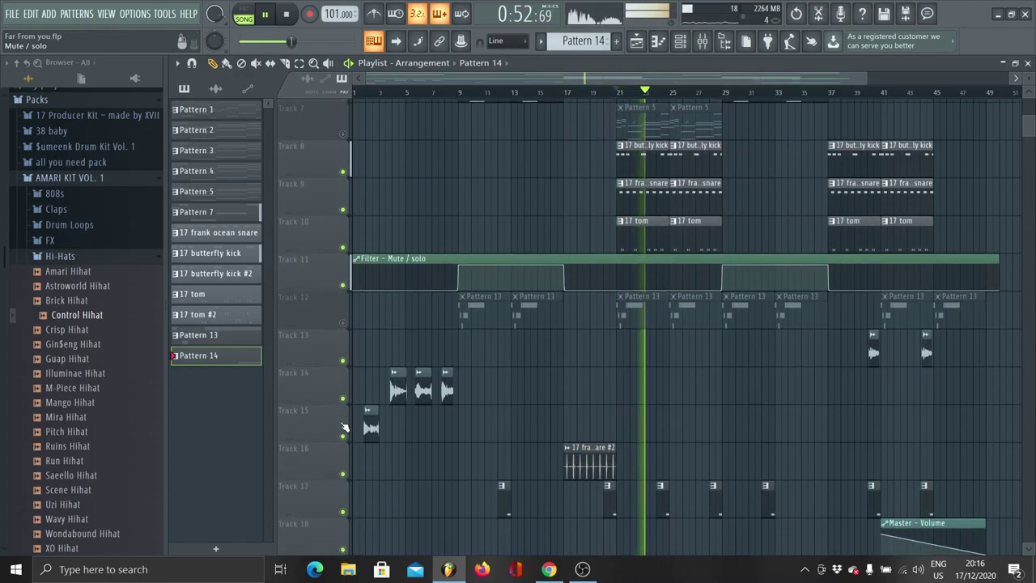
{"action": "scroll", "coordinate": [347, 308], "scroll_direction": "down", "scroll_amount": 2}
{"action": "left_click", "coordinate": [343, 278]}
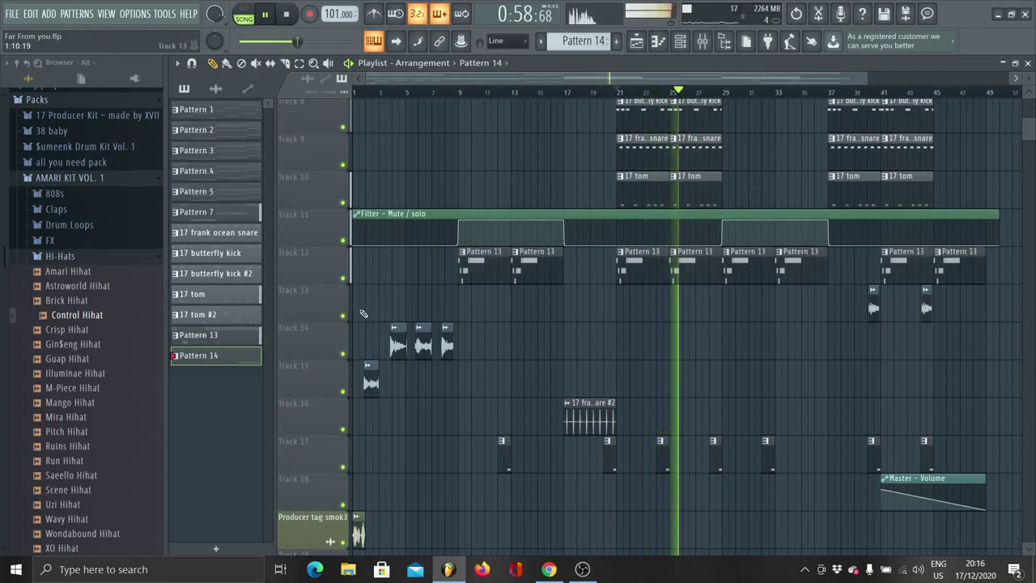
{"action": "key", "text": "space"}
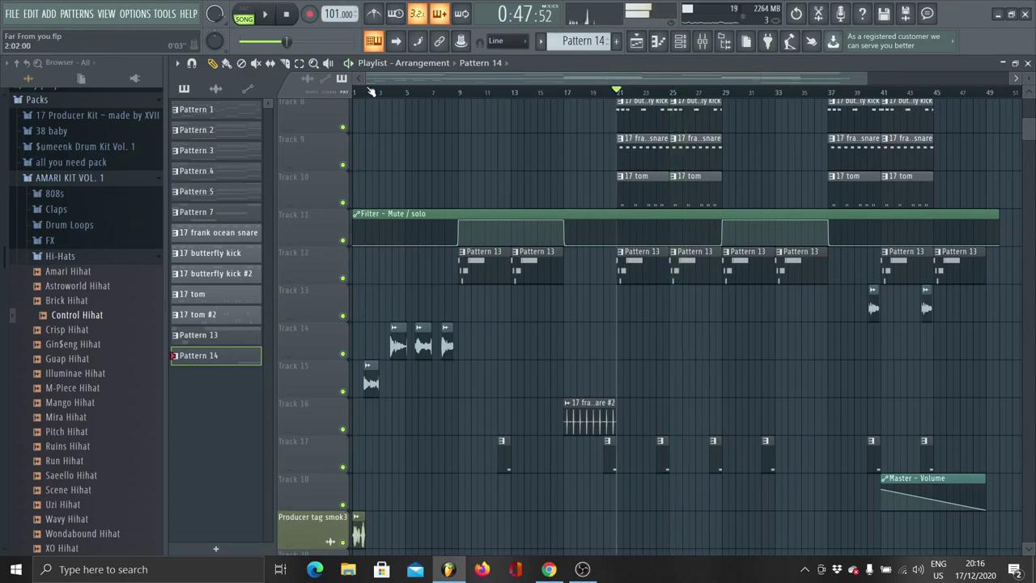
- Audition the audio clips on Tracks 15 and 14 with only those tracks and the Track 11 filter automation active, and reactivate all tracks
{"action": "right_click", "coordinate": [343, 391]}
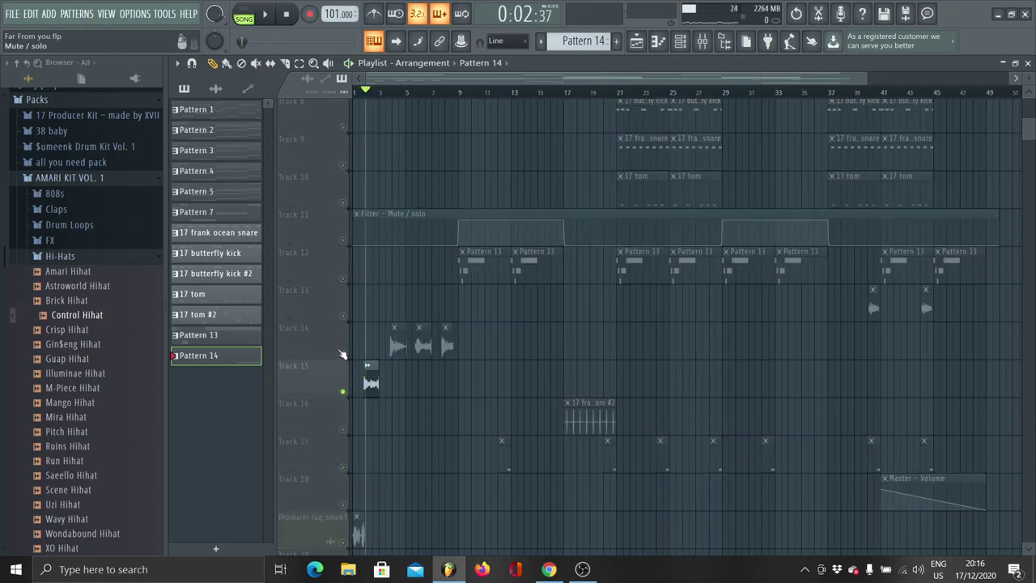
{"action": "left_click", "coordinate": [342, 241]}
{"action": "key", "text": "space"}
{"action": "left_click", "coordinate": [395, 93]}
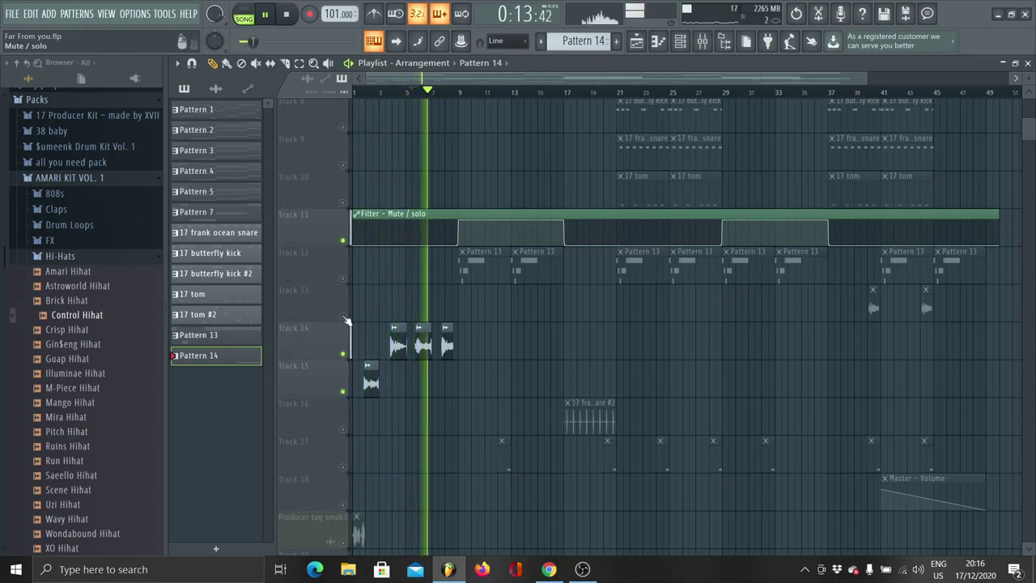
{"action": "right_click", "coordinate": [343, 316]}
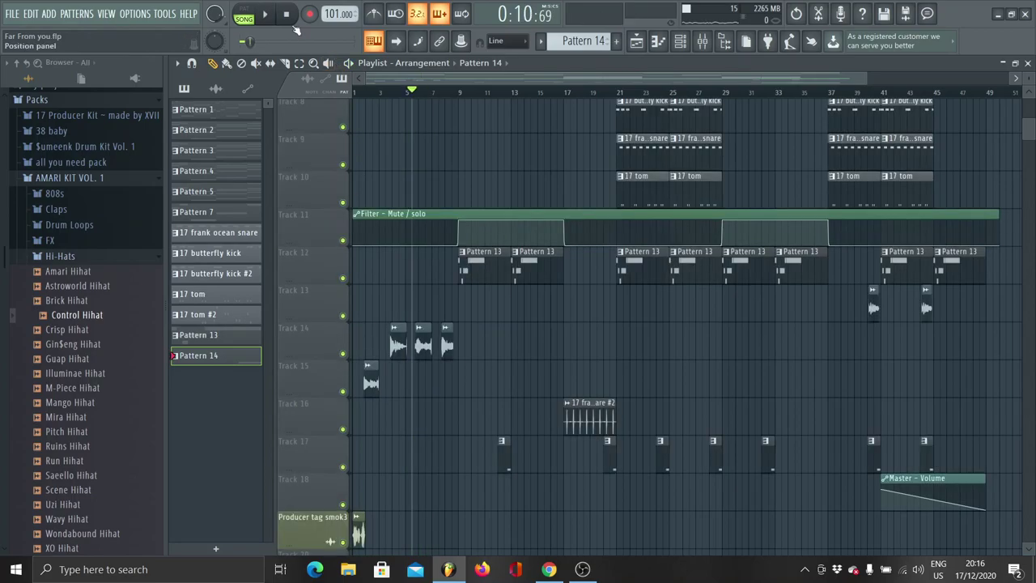
- Mute the Rich The Kid reference audio track, zoom the playlist in on the opening bars, and play the song from the start
{"action": "scroll", "coordinate": [316, 164], "scroll_direction": "up", "scroll_amount": 5}
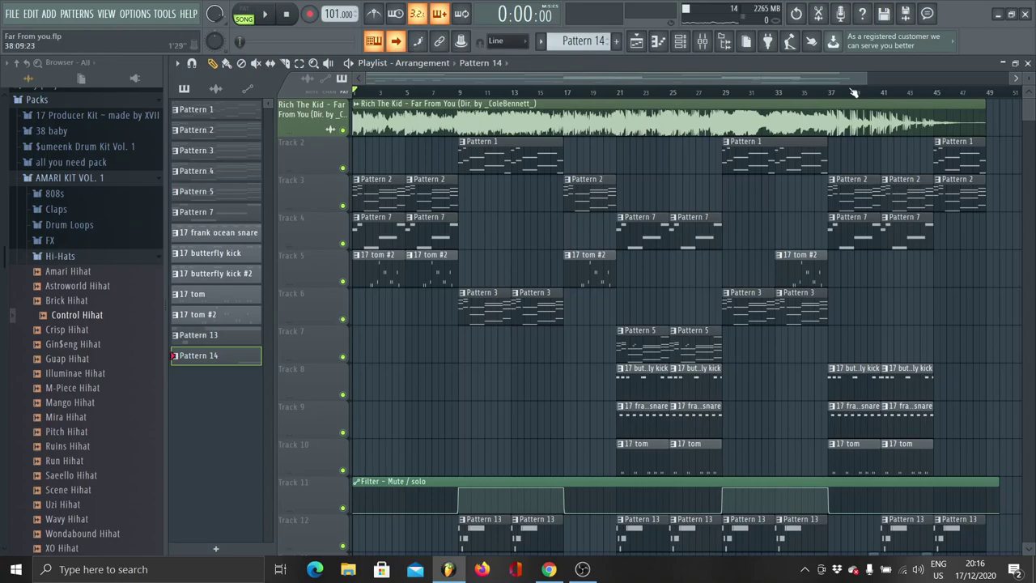
{"action": "left_click_drag", "start_coordinate": [864, 82], "coordinate": [420, 81]}
{"action": "left_click", "coordinate": [347, 132]}
{"action": "key", "text": "space"}
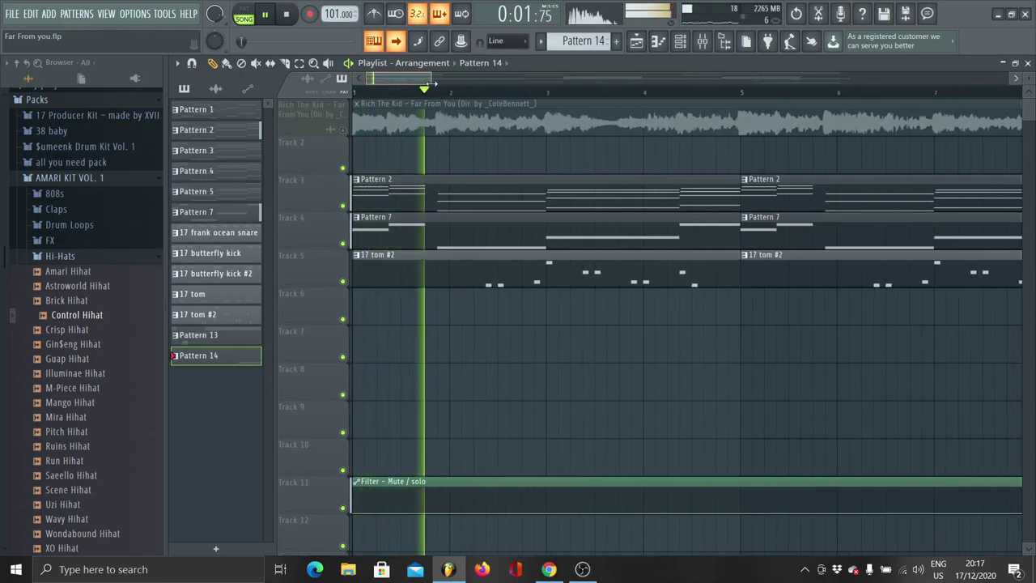